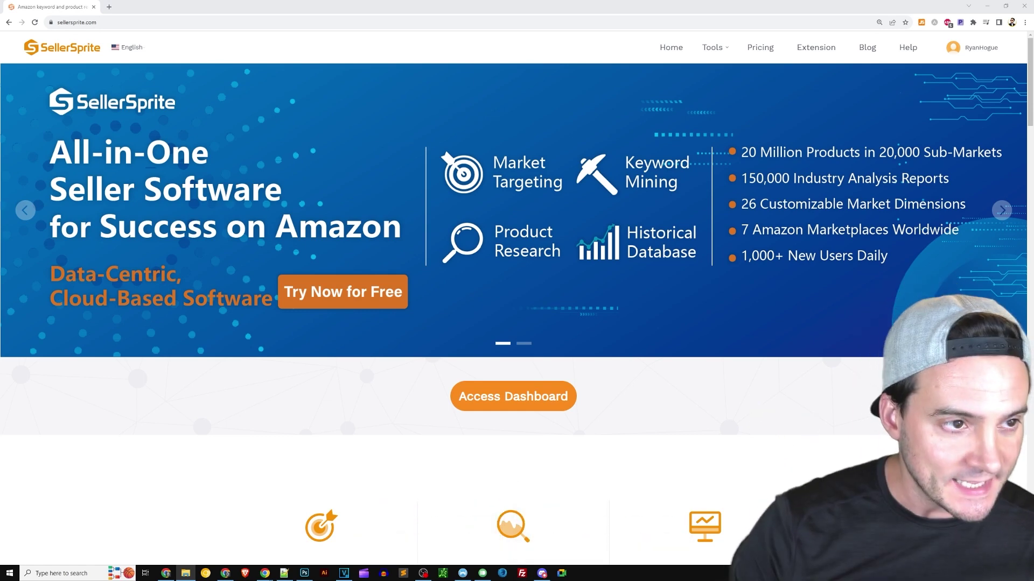
Open the Ads Insights tool and search the United States marketplace for ASIN B07QXV6N1B on a weekly basis.
mouse_move(720, 51)
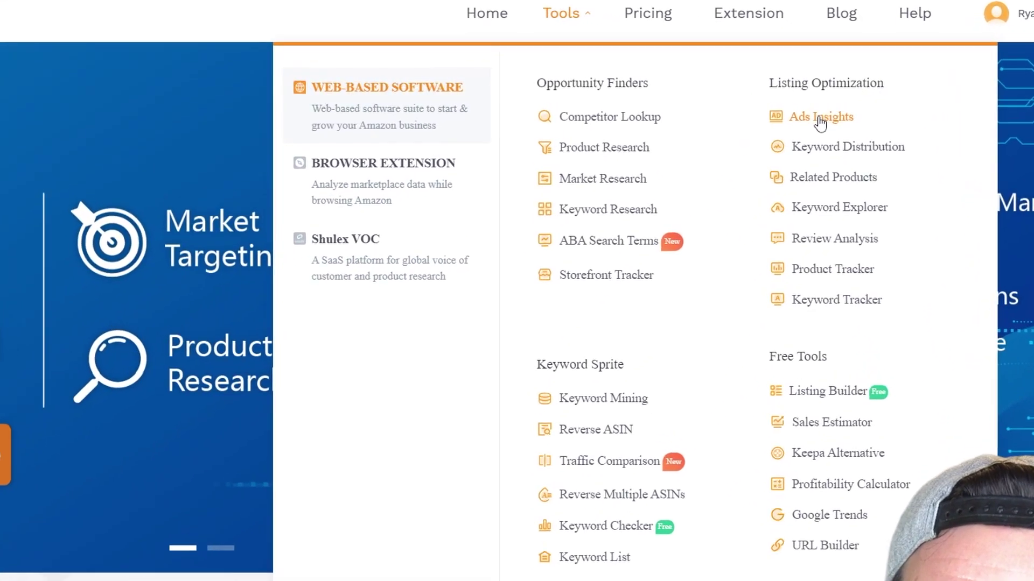
click(847, 107)
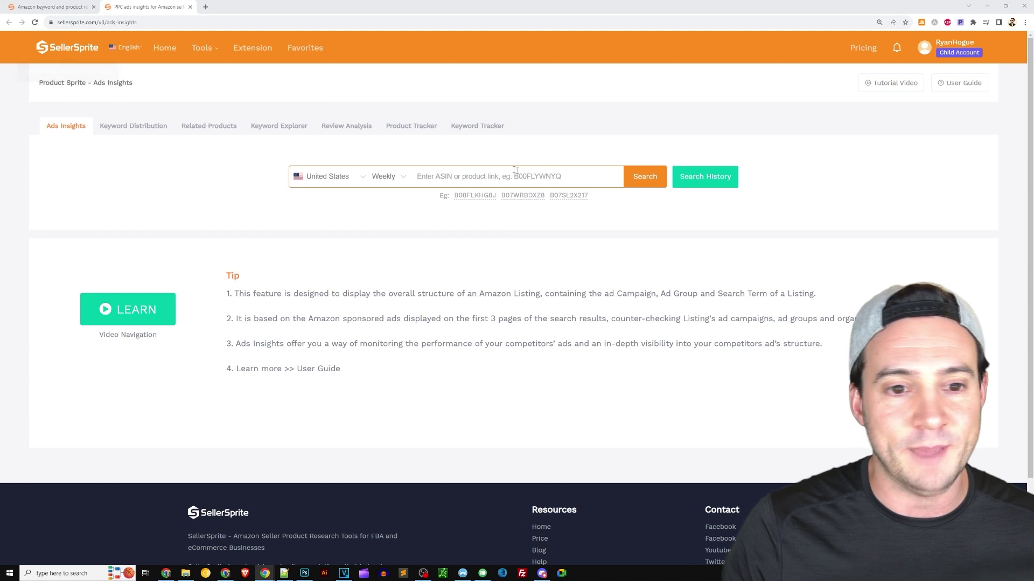
click(484, 176)
text(B07QXV6N1B)
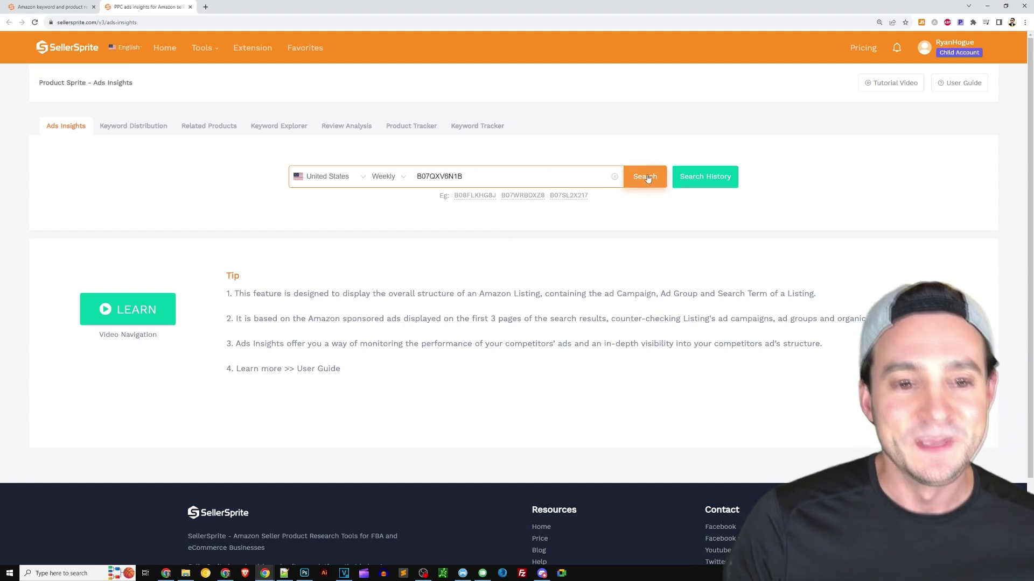
double_click(446, 177)
click(646, 181)
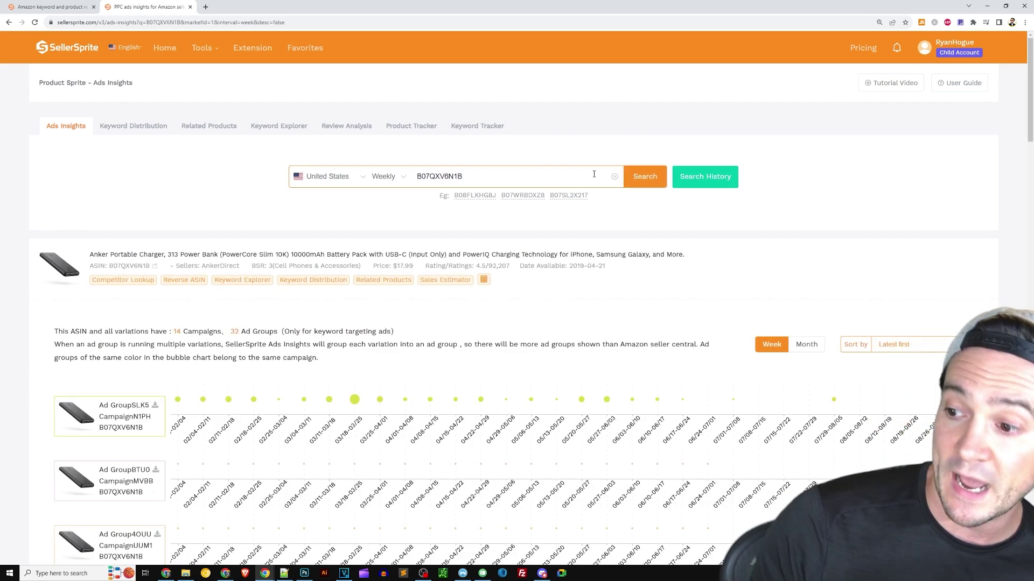
Enlarge the results page and switch the ad group bubble chart to monthly data.
key(ctrl+plus)
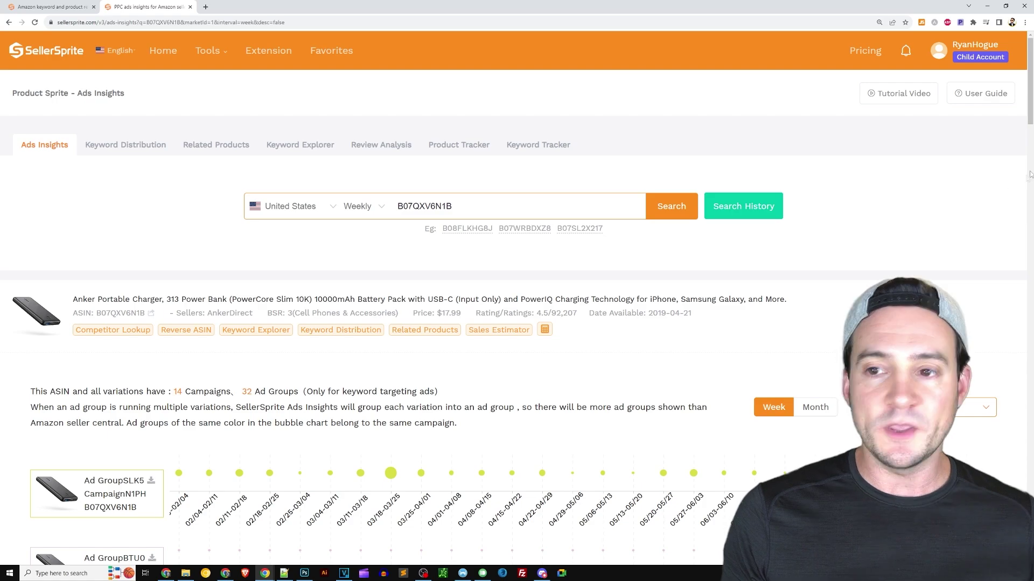
scroll(1028, 136, down, 3)
drag(1028, 136, 1031, 160)
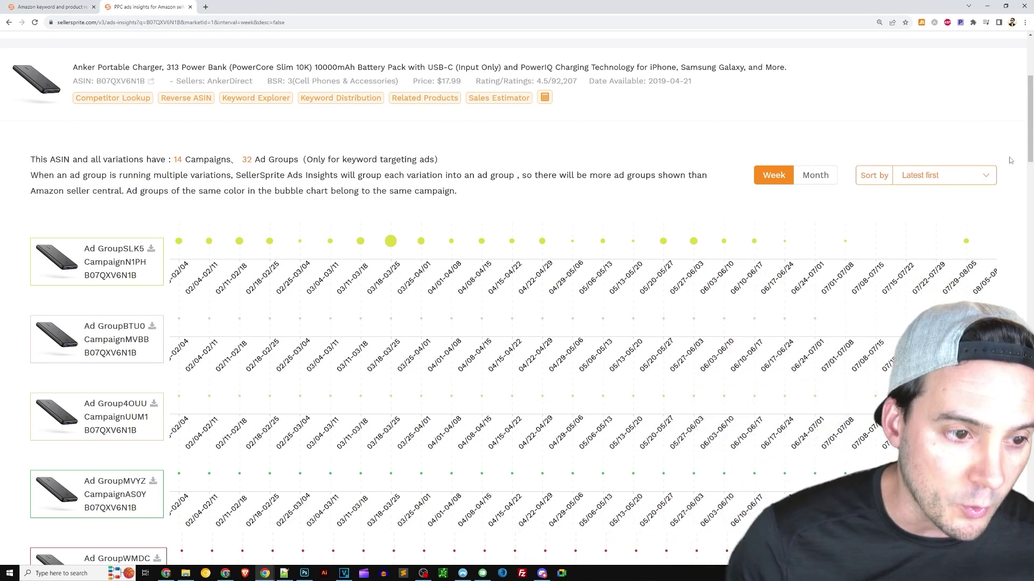
click(819, 176)
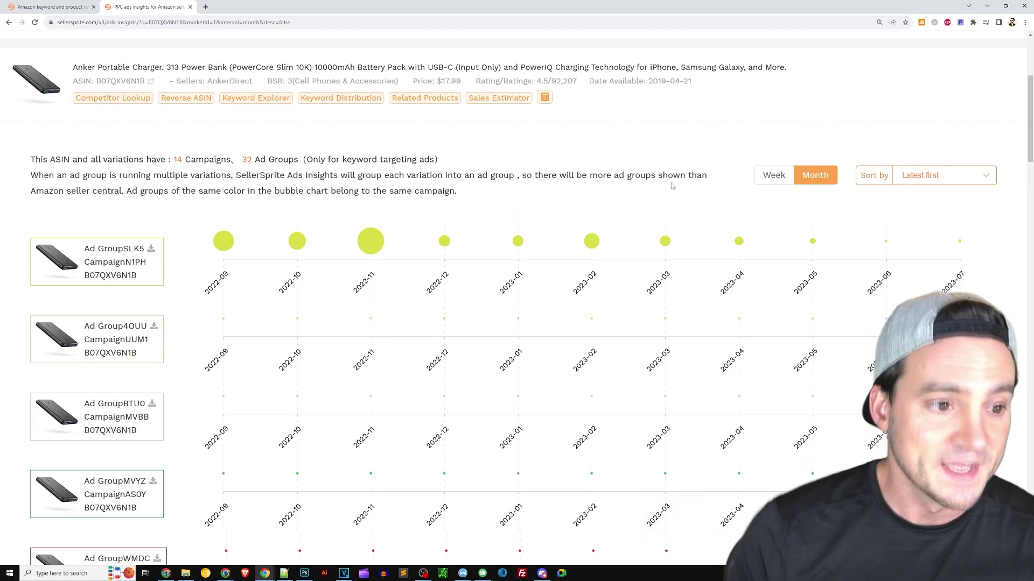
Open the 2023-05 search terms of Ad Group SLK5 from the monthly bubble chart and review the keyword list.
scroll(219, 201, down, 3)
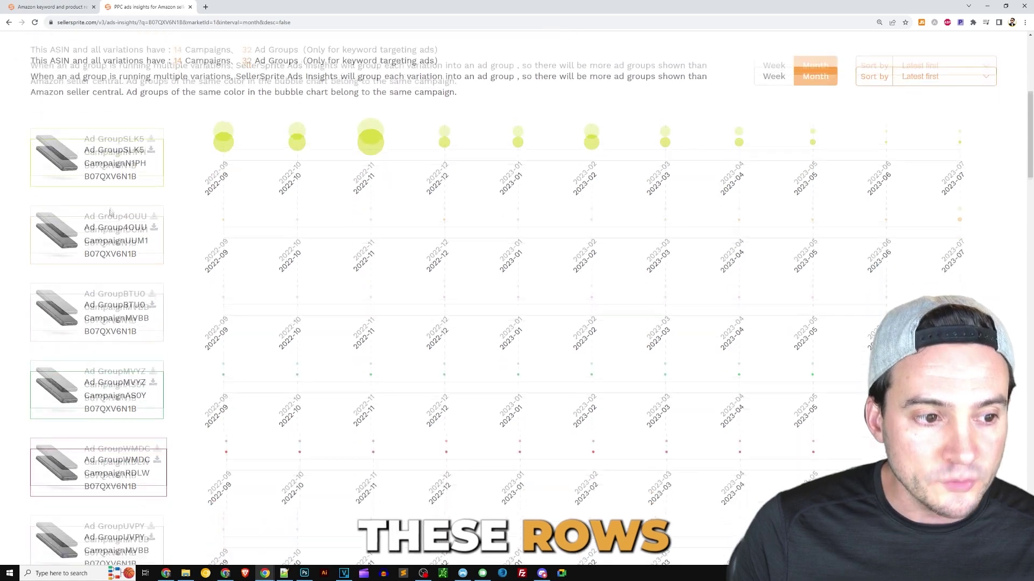
scroll(105, 218, down, 3)
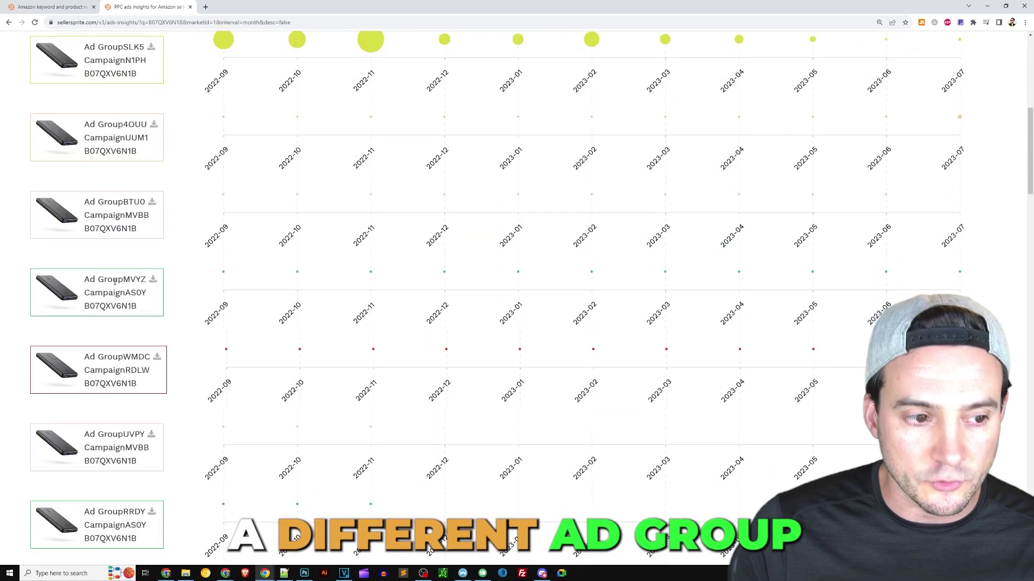
scroll(130, 273, down, 3)
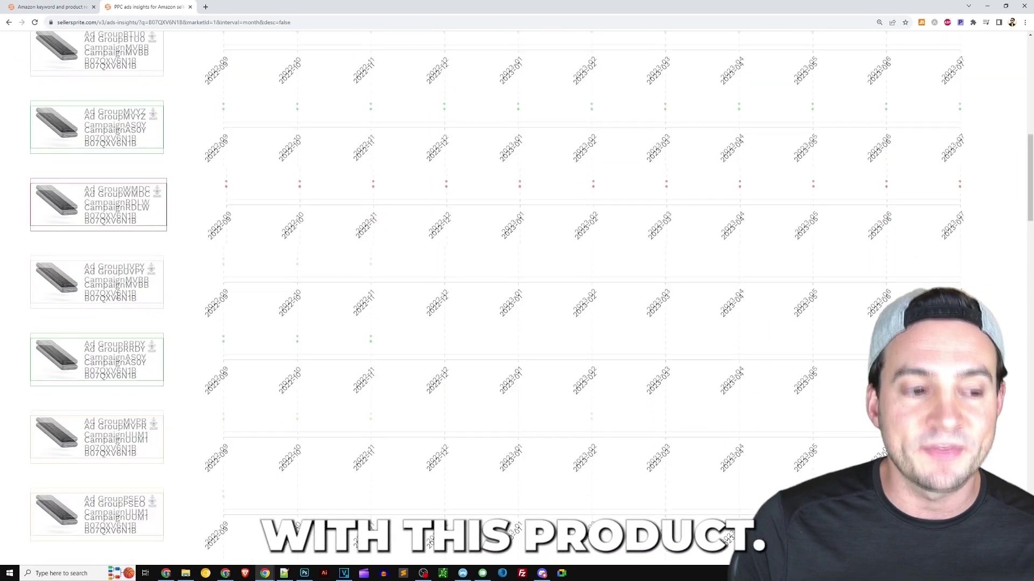
scroll(173, 236, up, 8)
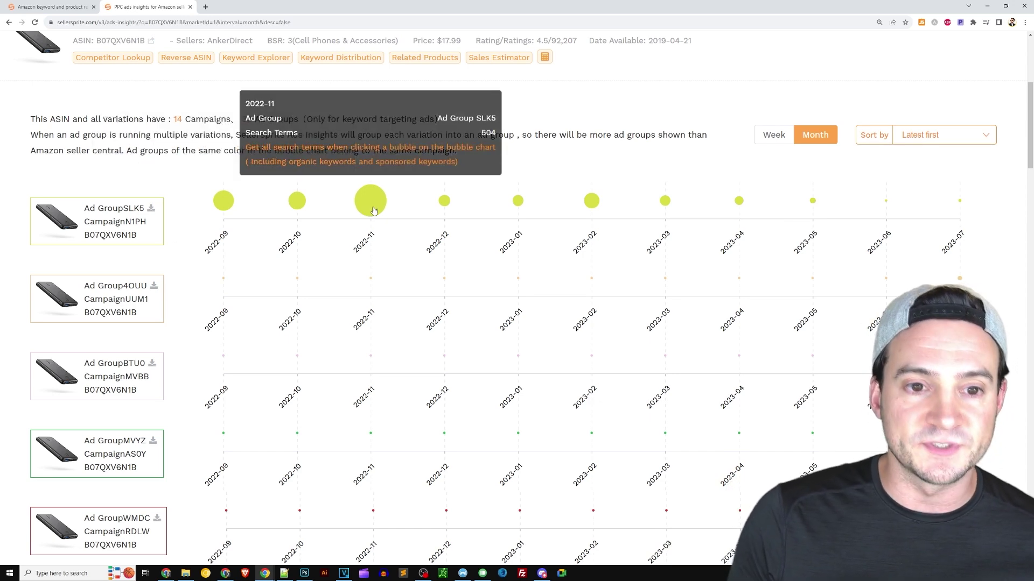
mouse_move(430, 200)
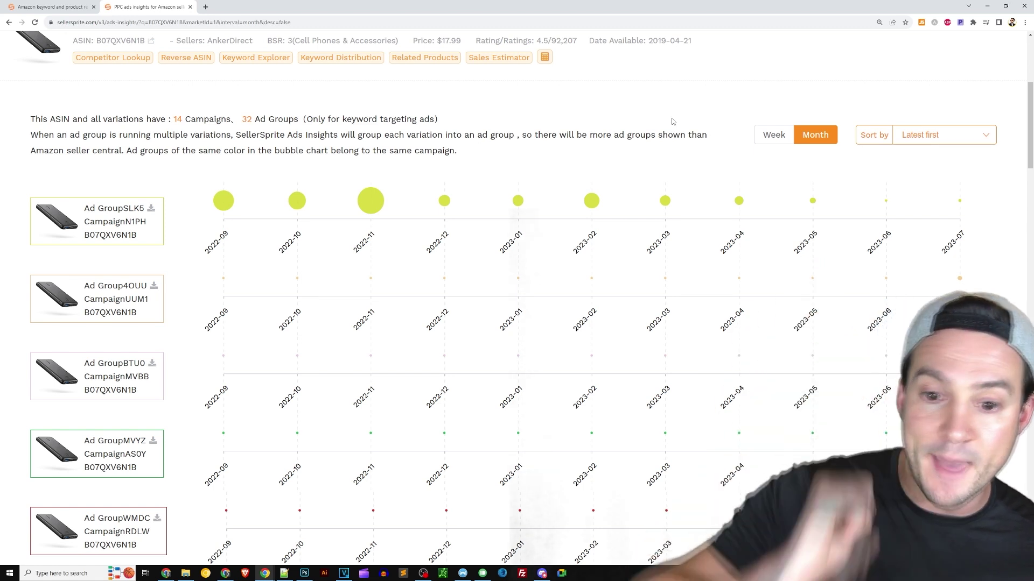
mouse_move(814, 203)
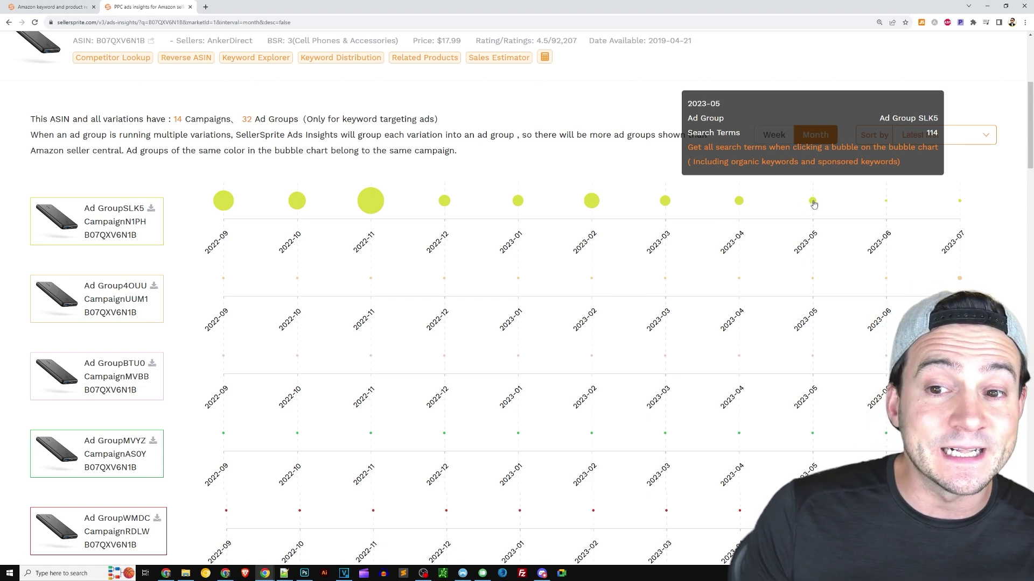
click(812, 201)
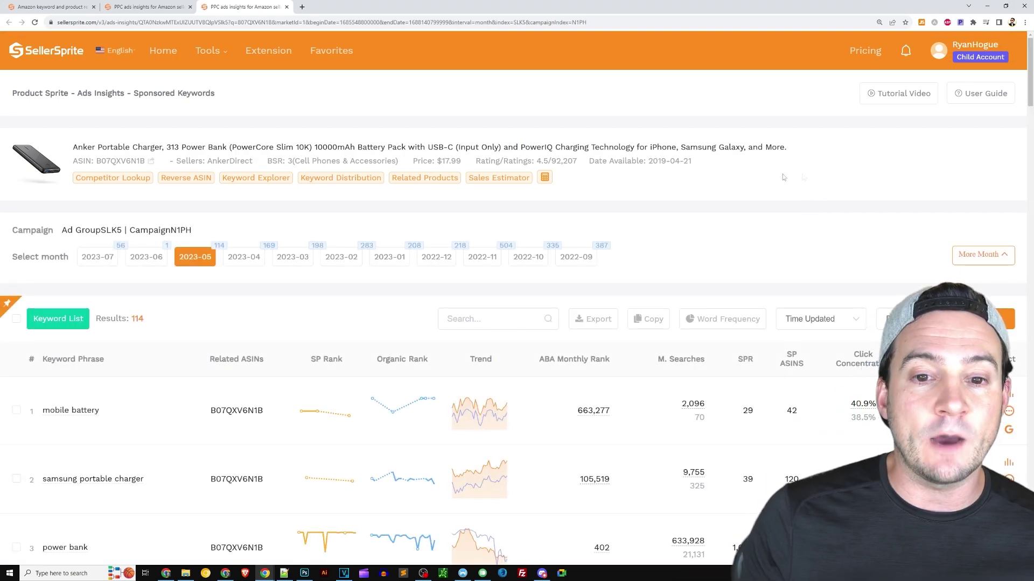
scroll(783, 177, down, 4)
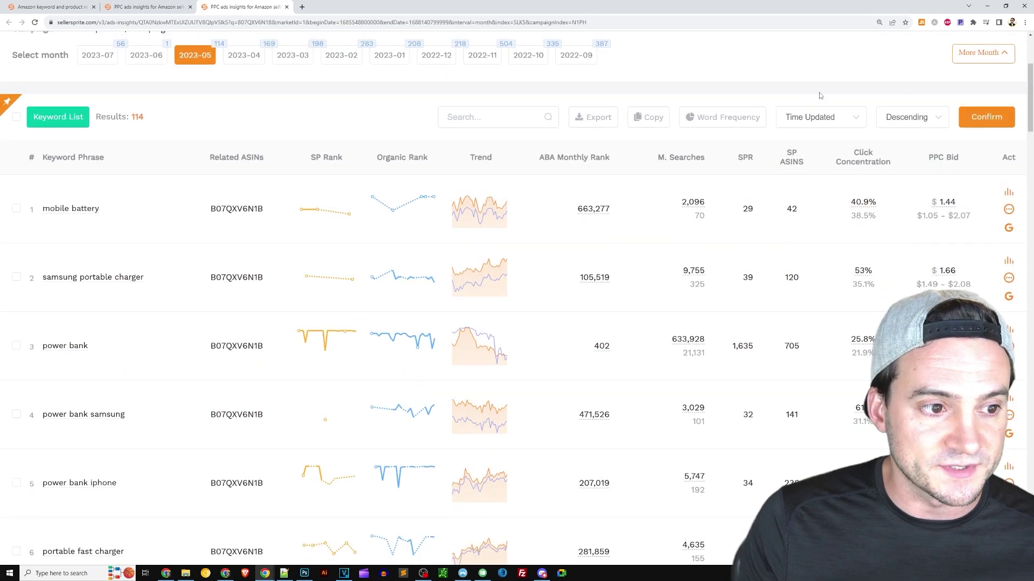
scroll(819, 92, down, 1)
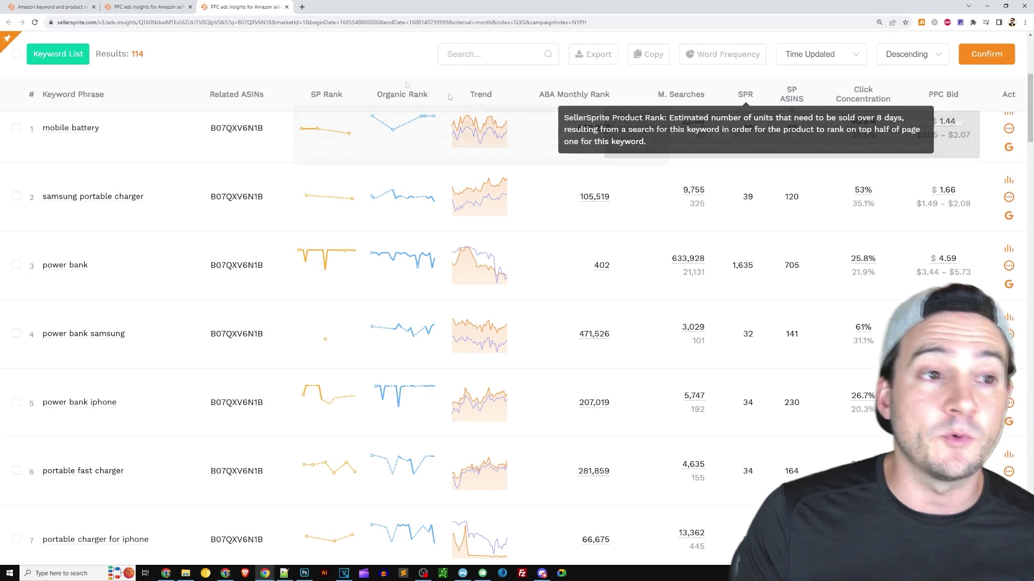
Return to the bubble chart and examine the monthly activity of the remaining ad groups, including Ad Group MT0C.
click(156, 7)
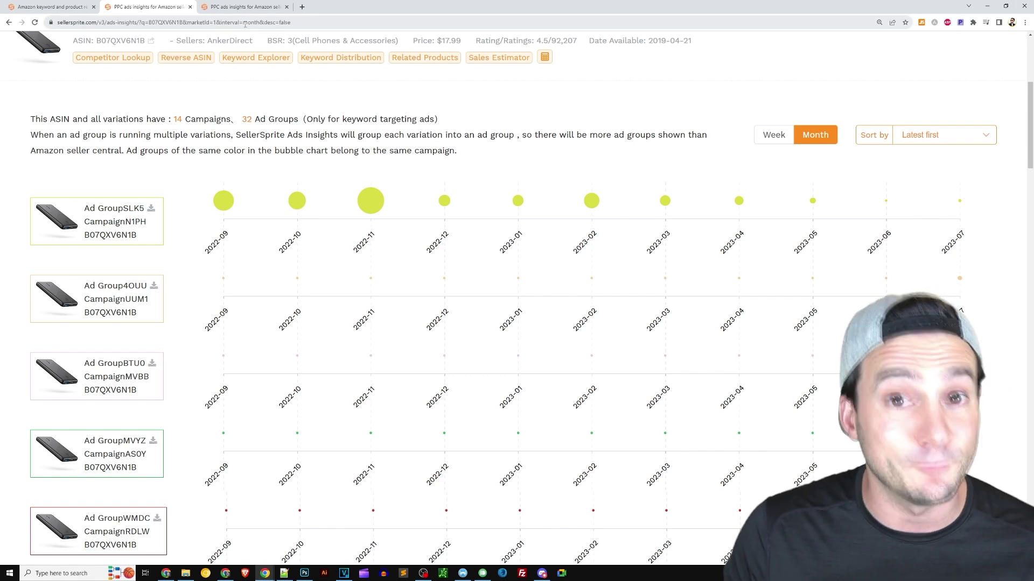
click(240, 7)
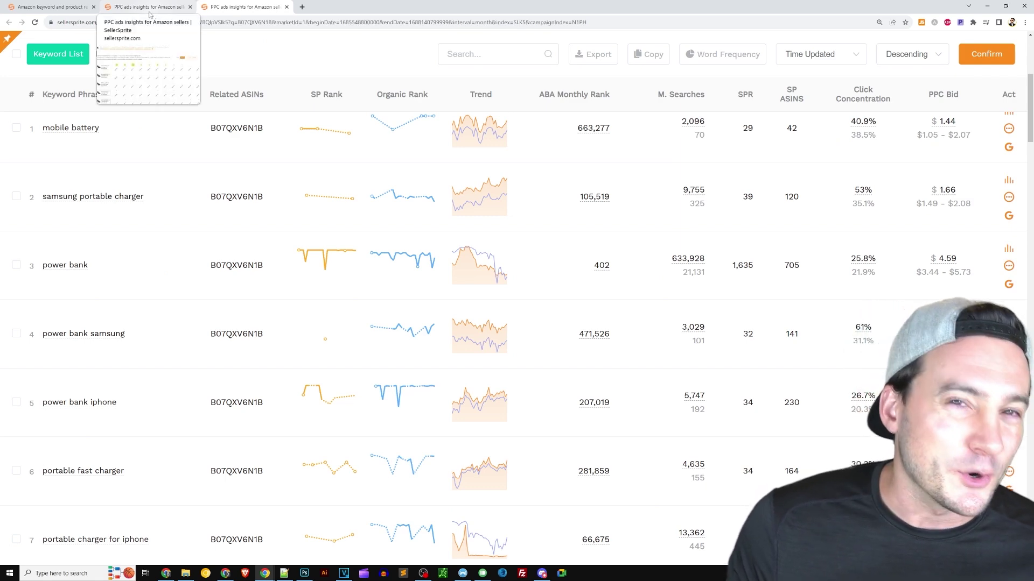
click(145, 7)
scroll(587, 98, down, 4)
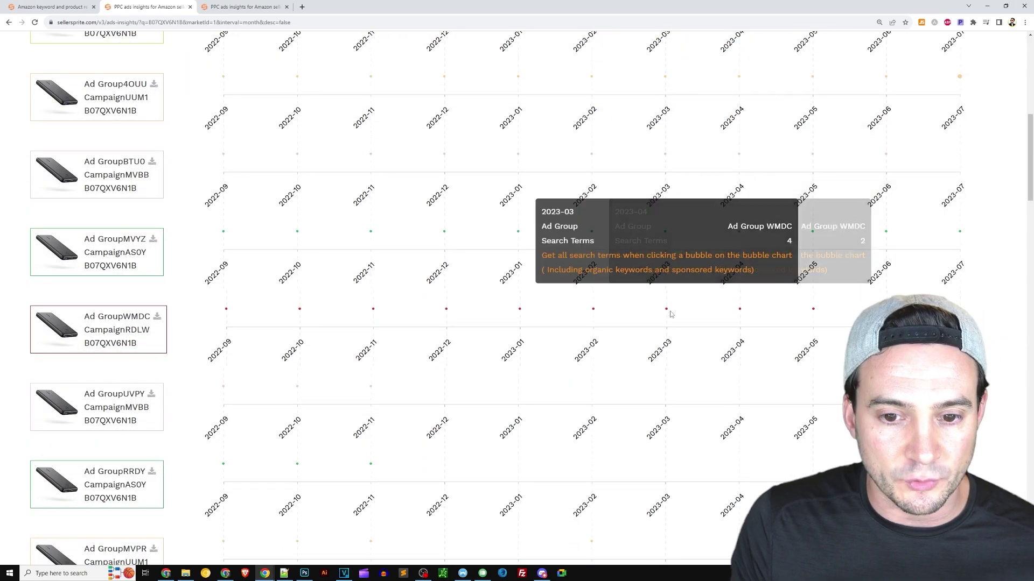
scroll(673, 310, down, 1)
scroll(673, 307, down, 6)
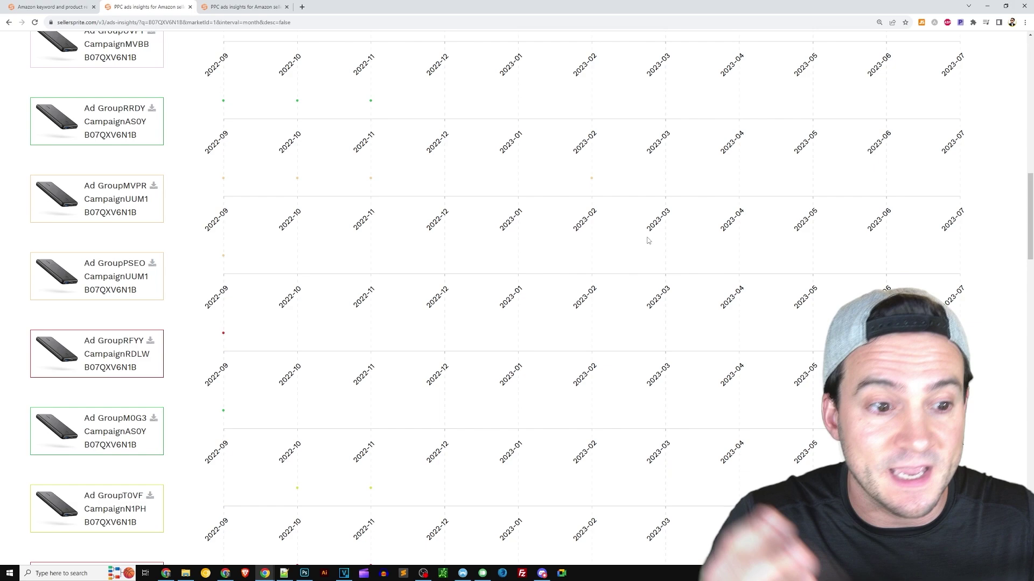
scroll(620, 224, down, 5)
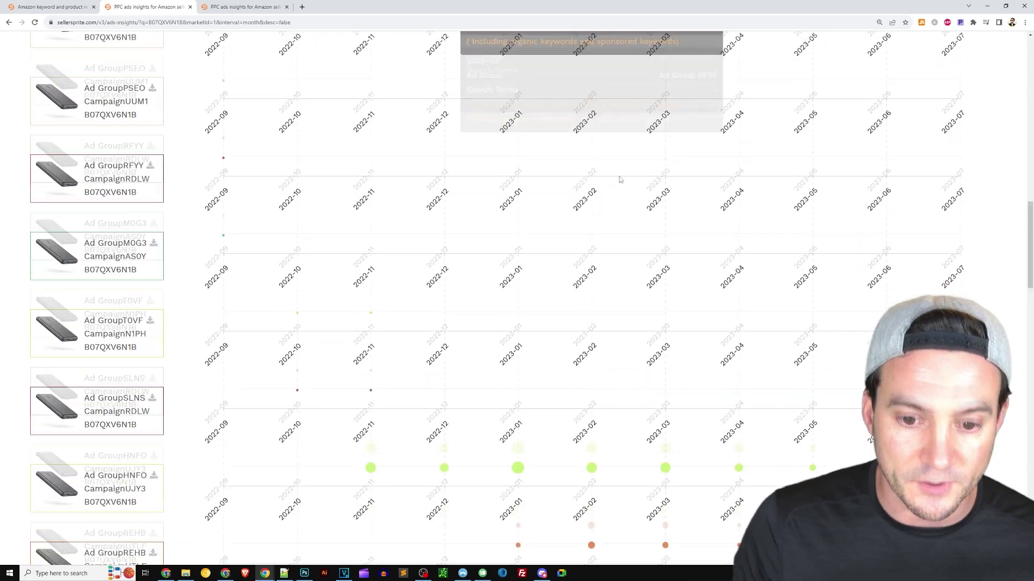
scroll(606, 164, down, 3)
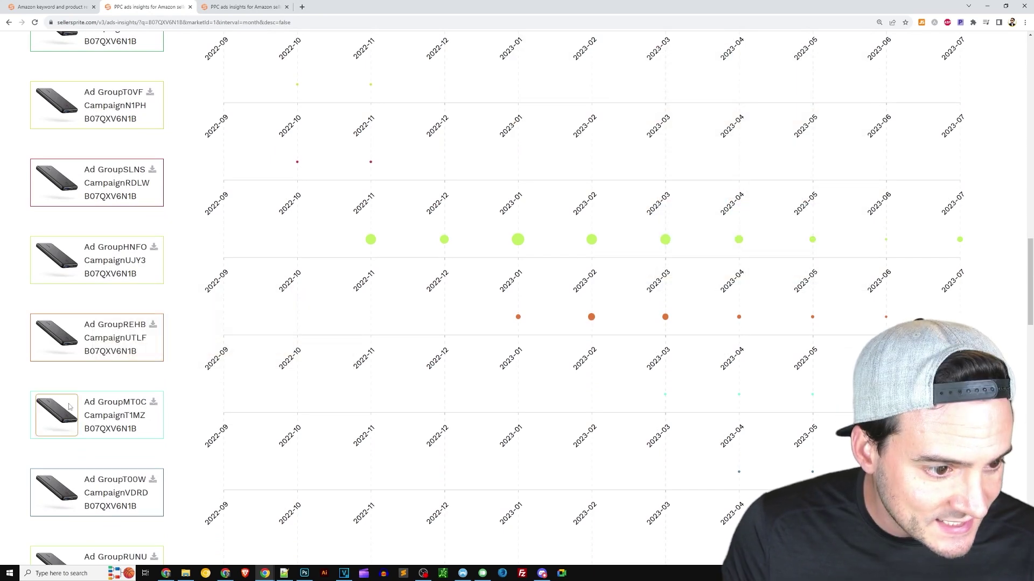
drag(84, 401, 138, 430)
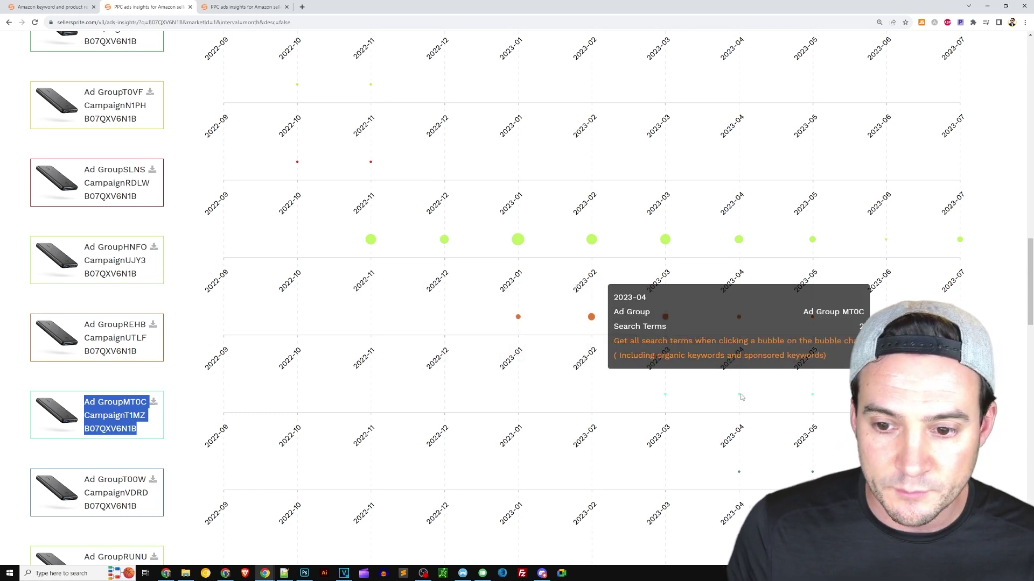
Open the 2023-05 search terms of Ad Group HNFO and bring its keyword list into view.
scroll(814, 444, up, 4)
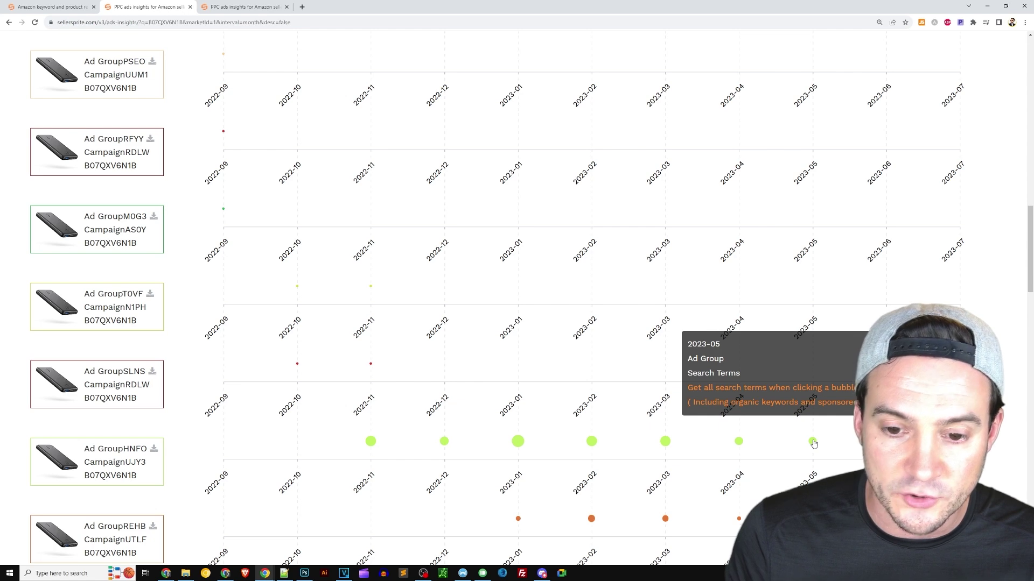
click(813, 442)
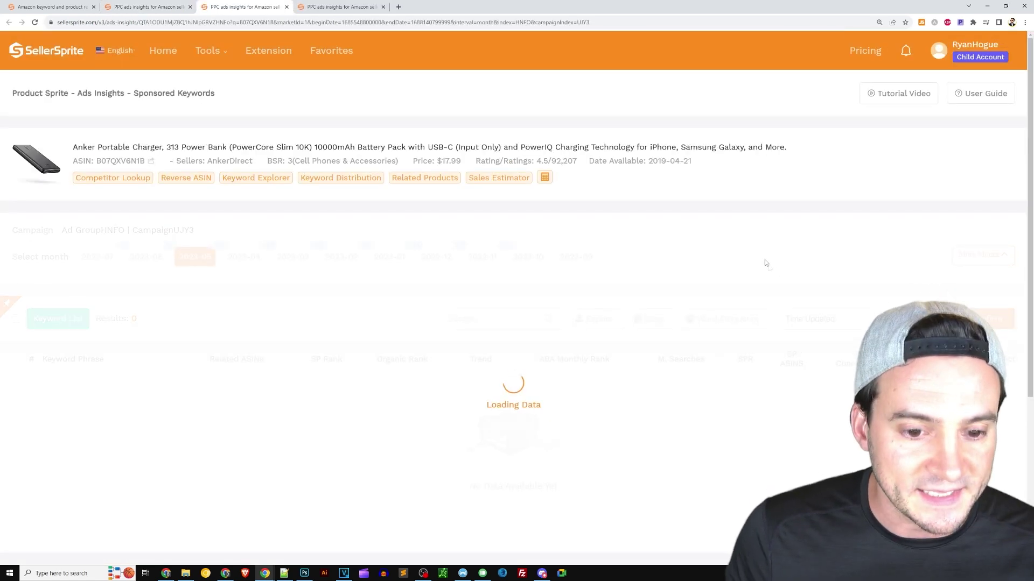
scroll(1027, 106, down, 3)
drag(1028, 106, 1027, 117)
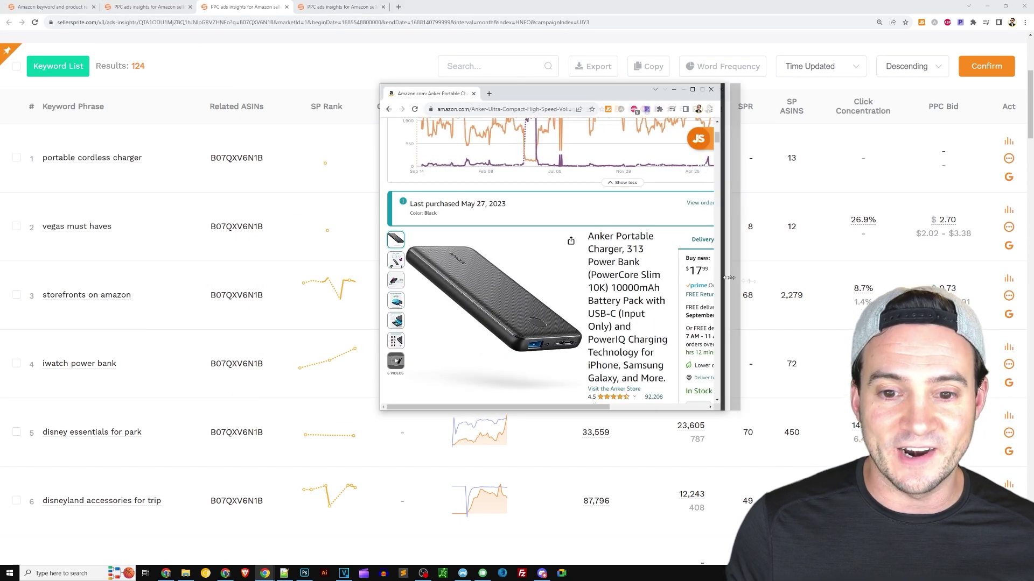
Widen the Amazon listing window for the Anker Portable Charger, check its last purchase notice, and move the window out of the way.
drag(720, 281, 819, 285)
scroll(740, 336, down, 2)
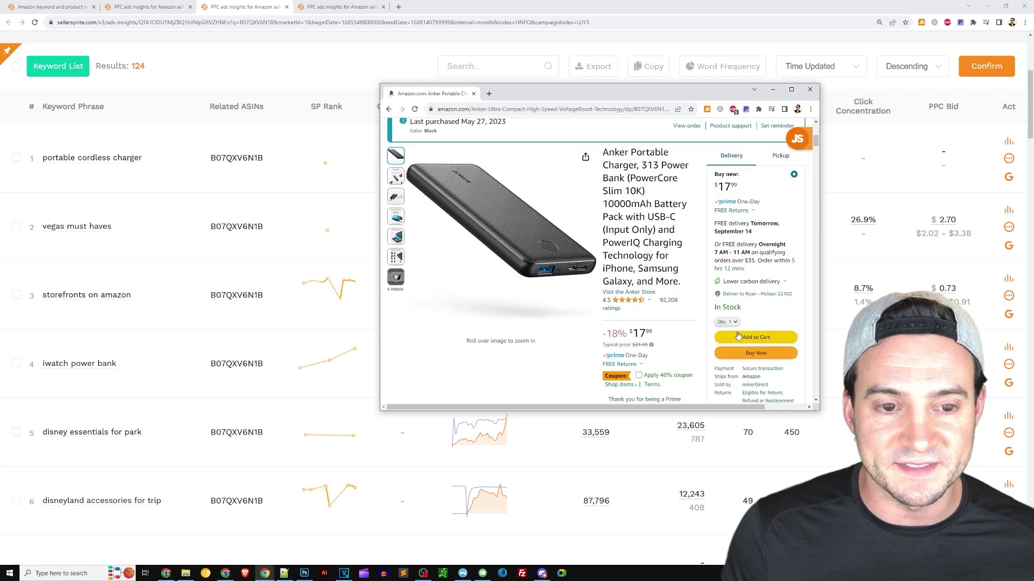
scroll(741, 337, up, 1)
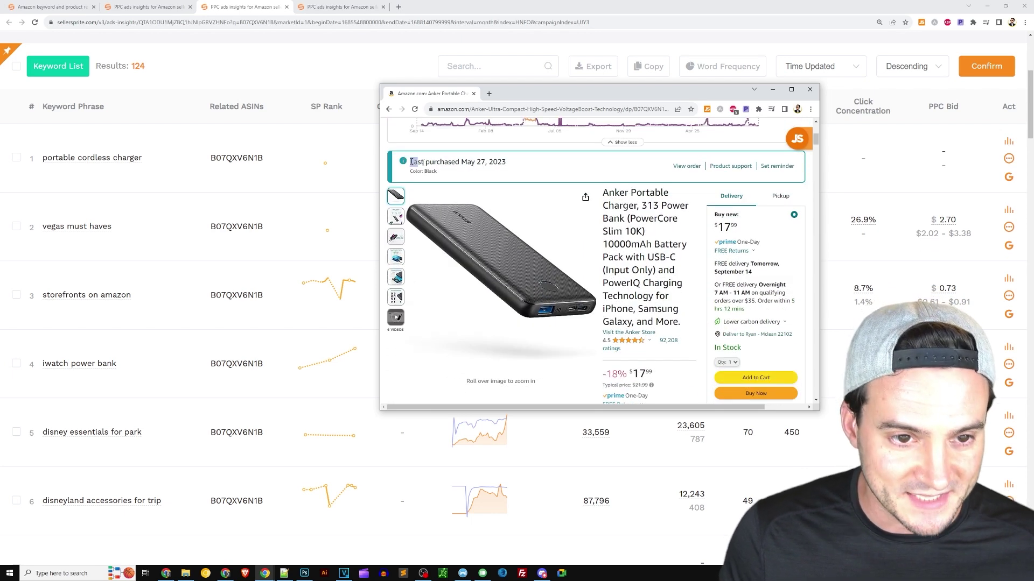
drag(412, 161, 528, 171)
click(516, 167)
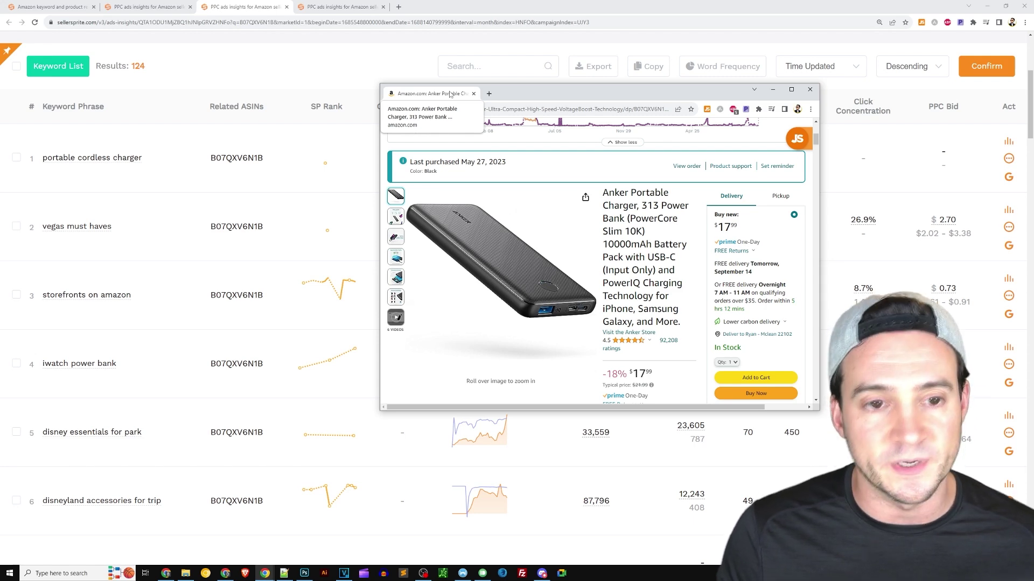
drag(450, 94, 0, 4)
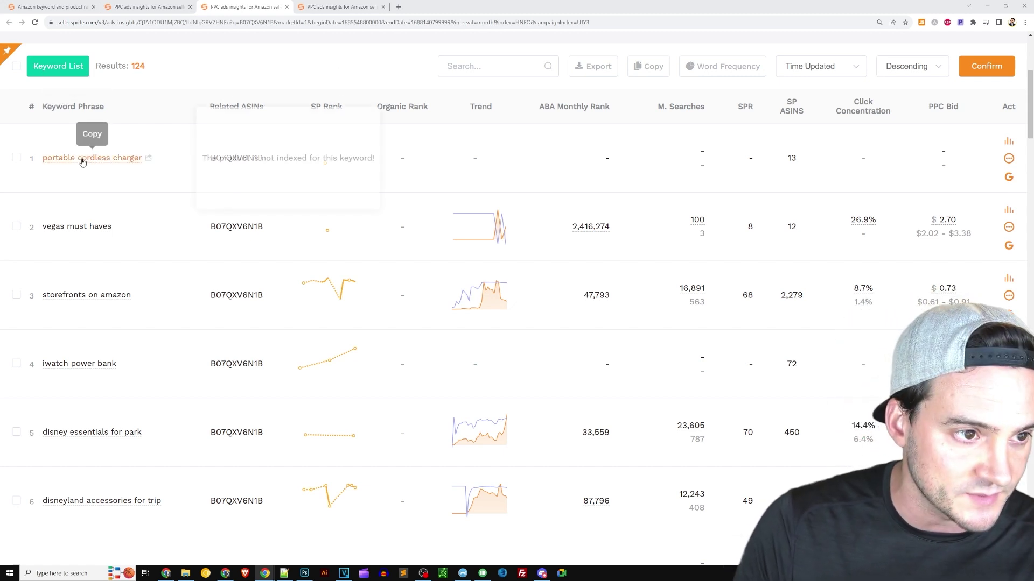
Examine the Ad Group HNFO keywords and their top-ranked product previews, including "iwatch power bank" and "disneyland accessories for trip".
mouse_move(100, 366)
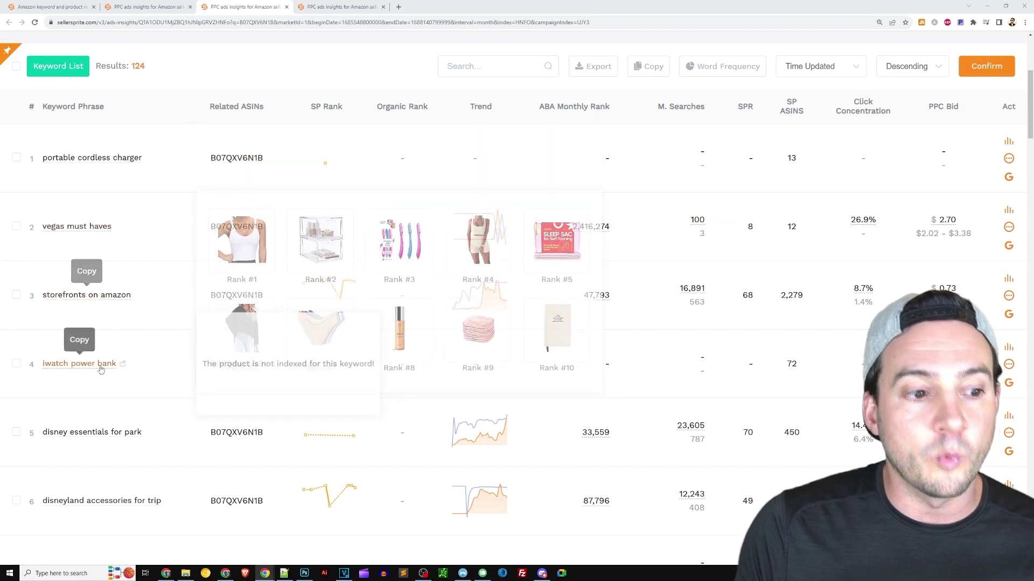
scroll(97, 431, down, 2)
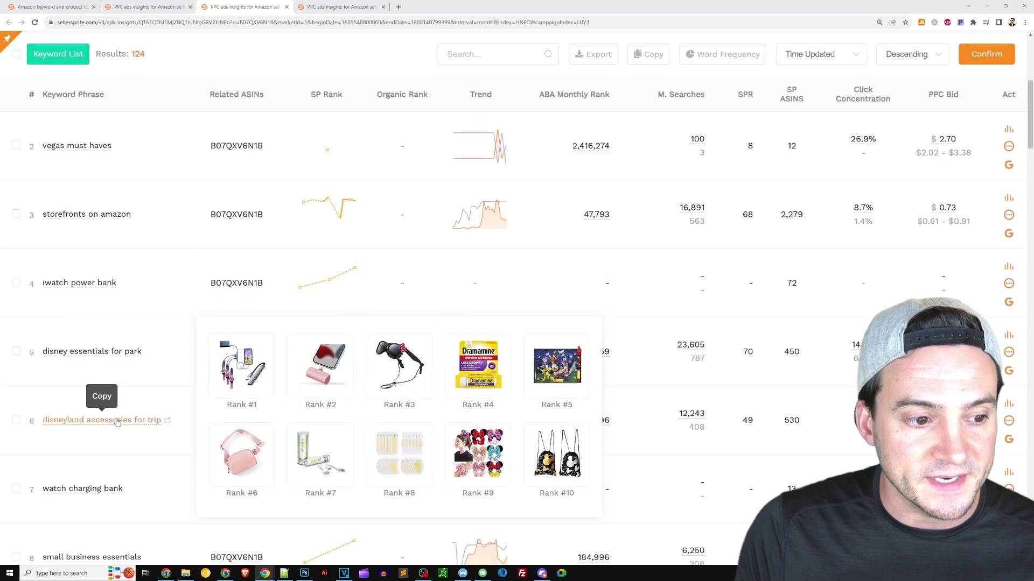
scroll(125, 421, down, 3)
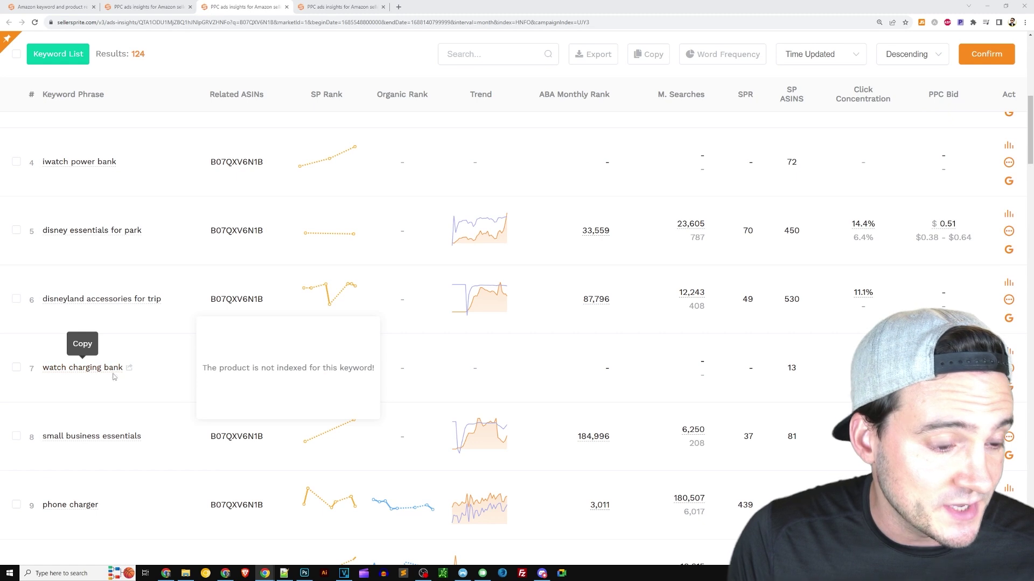
mouse_move(102, 302)
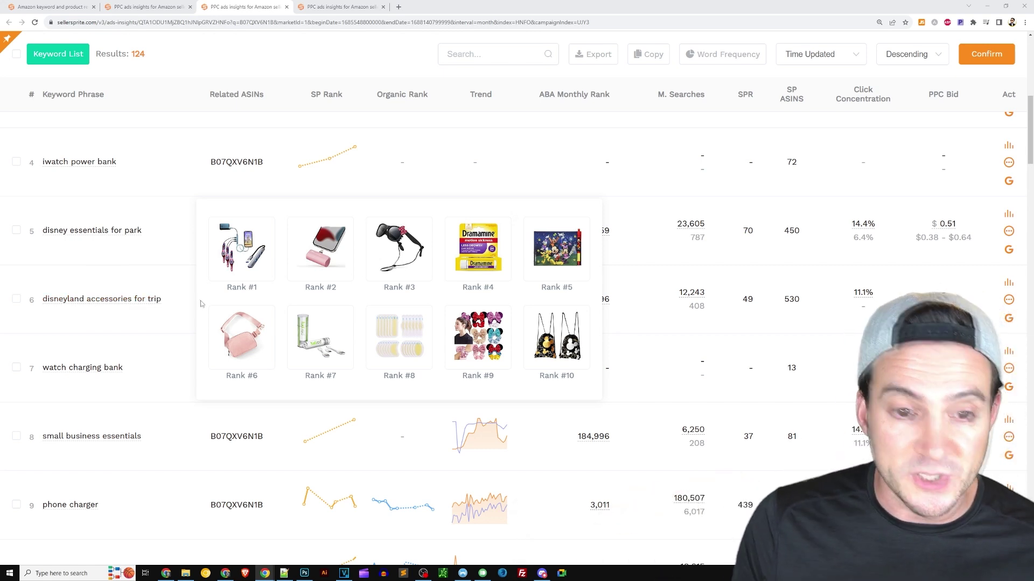
scroll(177, 216, up, 5)
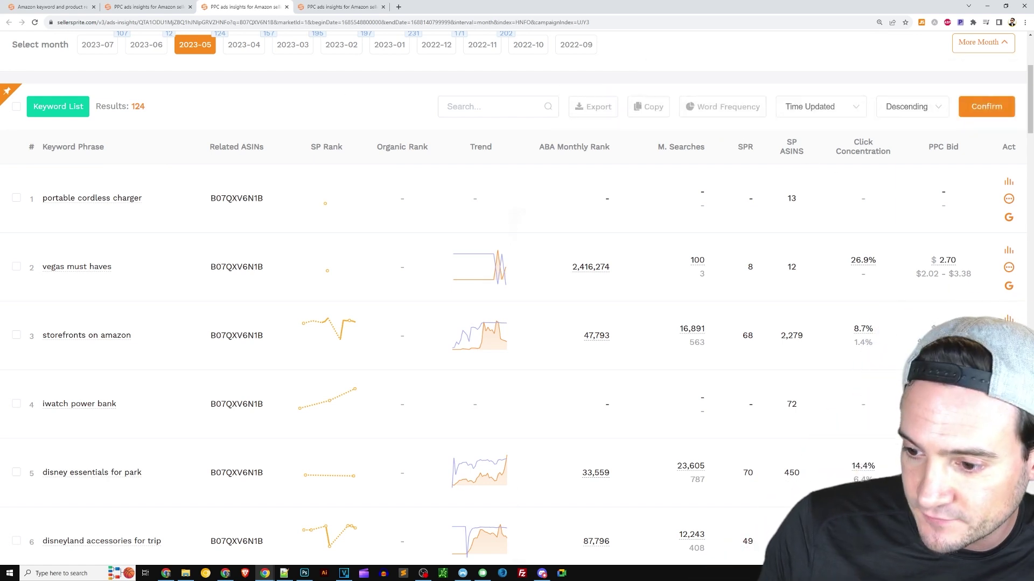
Read the SP ASINs column explanation and compare click concentration and PPC bids across the first dozen Ad Group HNFO keywords.
mouse_move(795, 149)
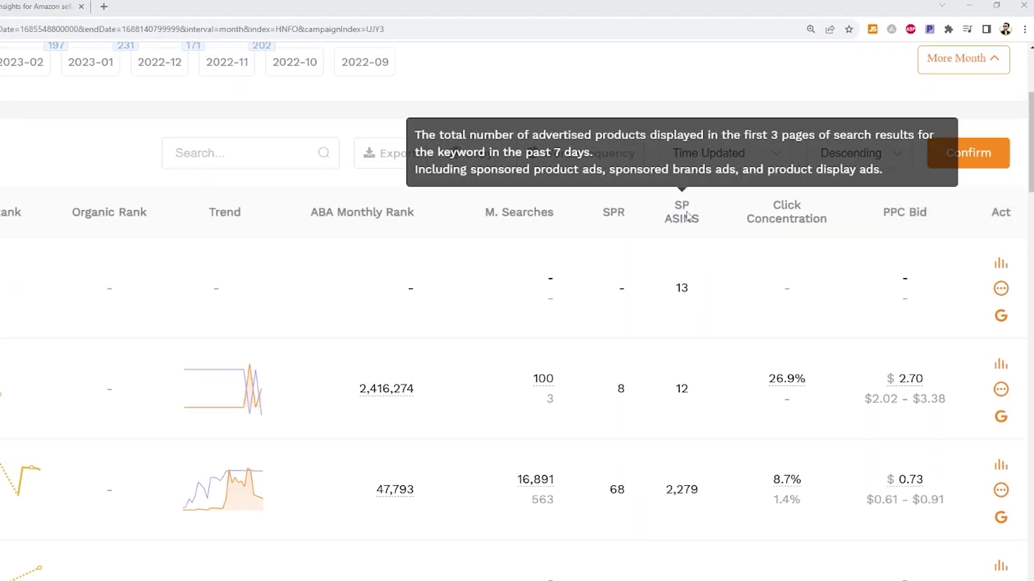
mouse_move(797, 217)
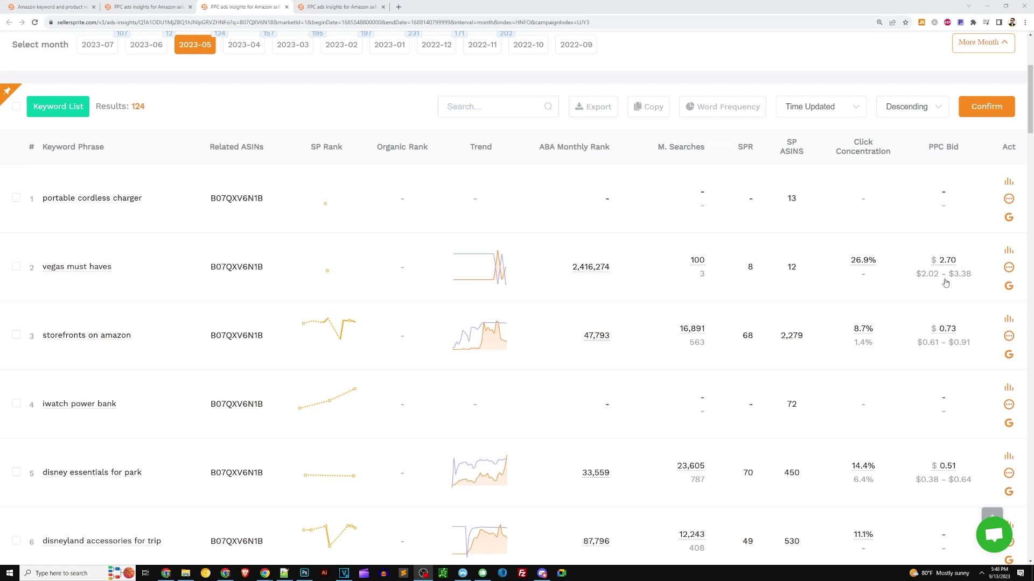
scroll(945, 283, down, 3)
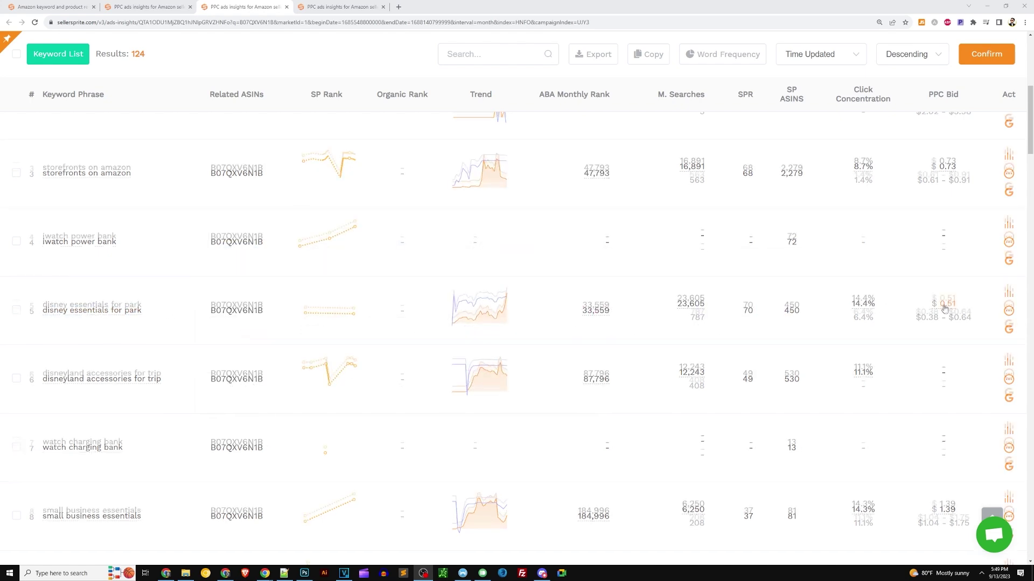
scroll(950, 301, down, 3)
scroll(947, 275, down, 1)
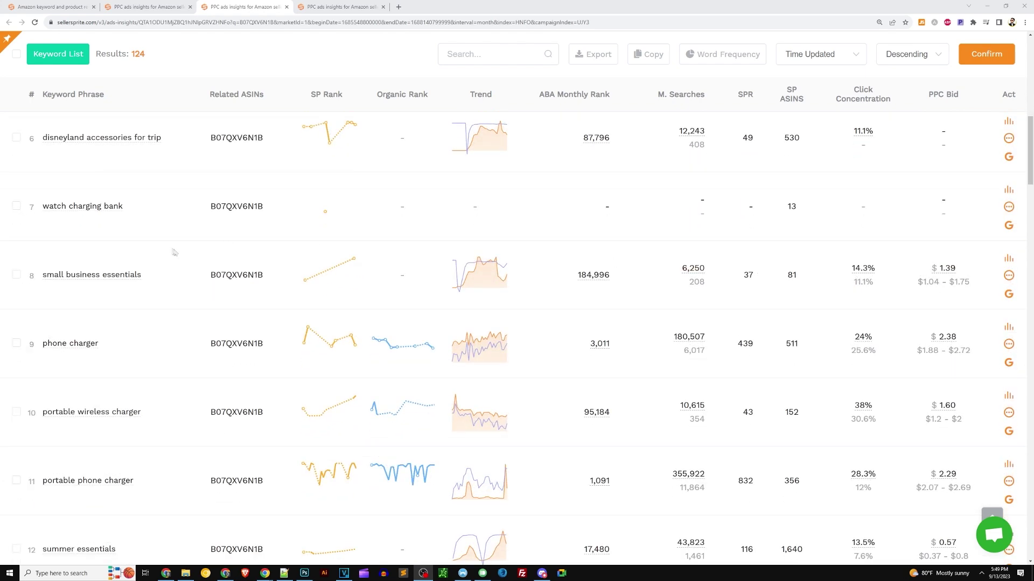
scroll(943, 304, down, 1)
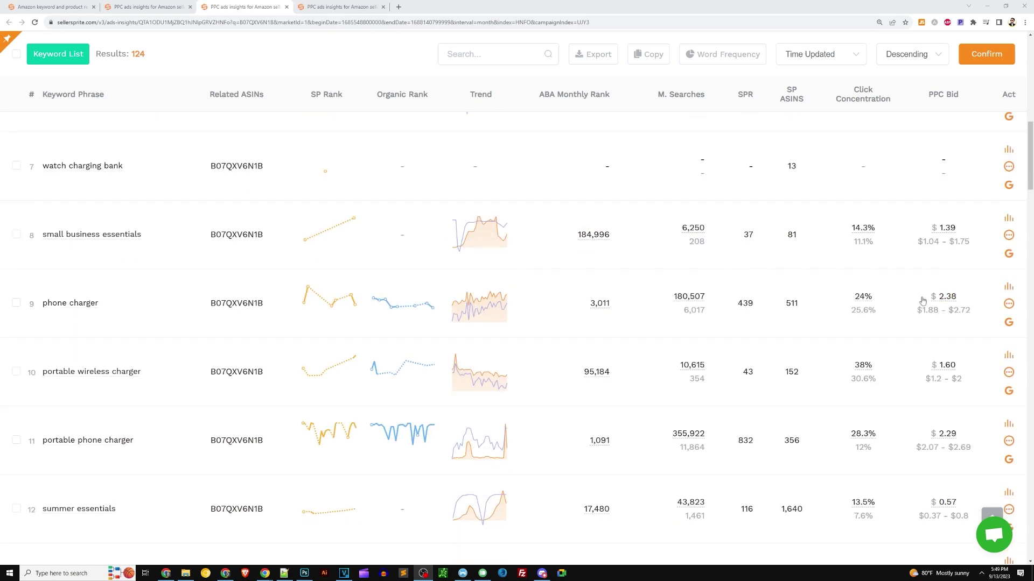
scroll(93, 321, down, 1)
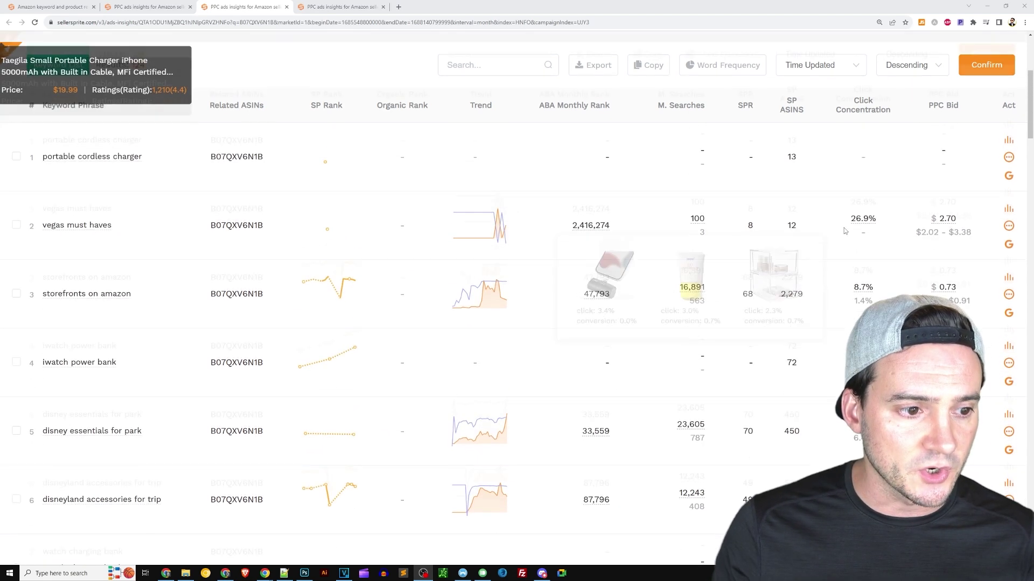
scroll(844, 231, down, 4)
scroll(88, 420, up, 8)
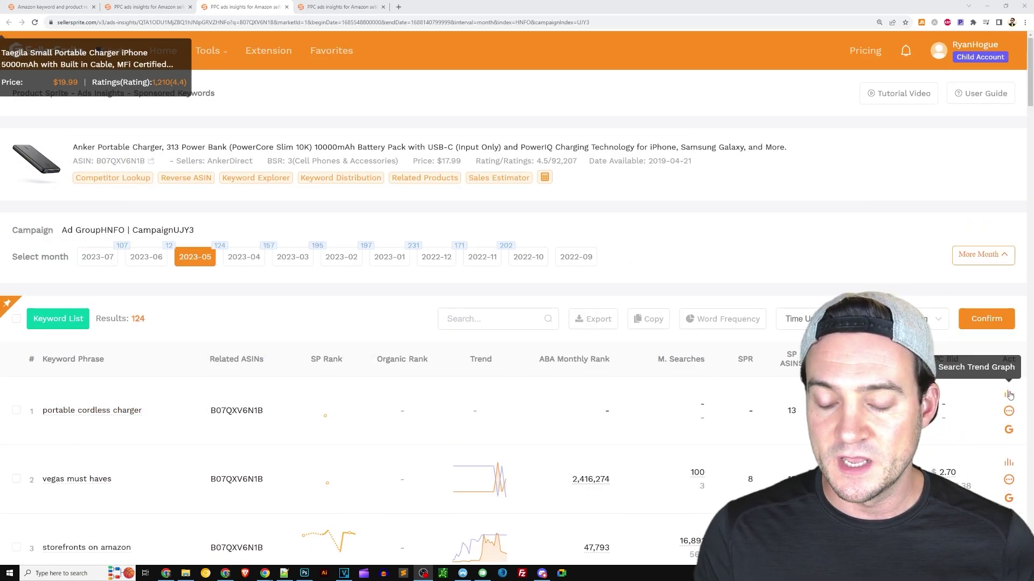
Open the search trend graph for "portable cordless charger" and view its Rank Trend, Google Trends, Click Concentration and PPC Bid charts.
mouse_move(1009, 397)
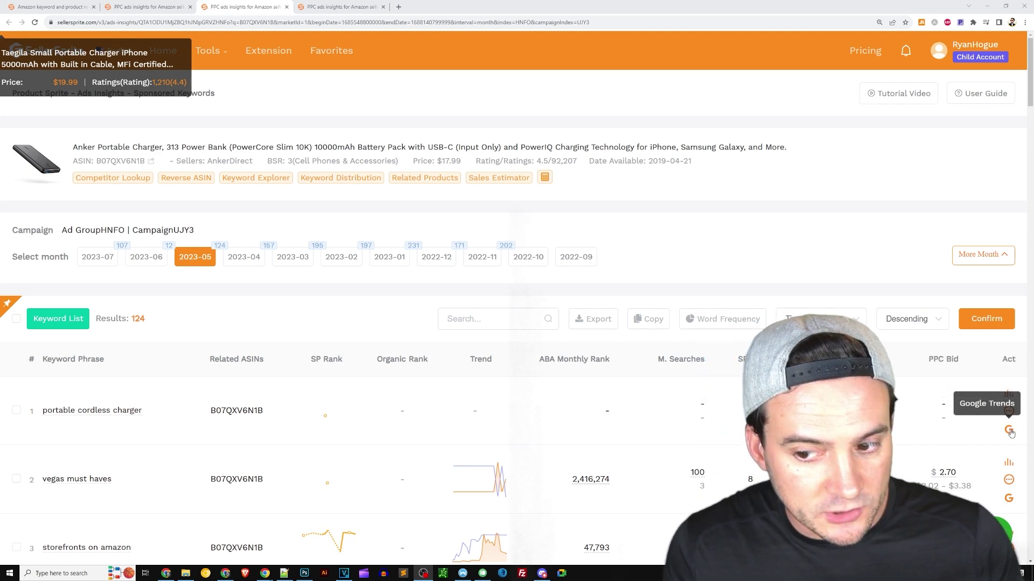
click(1009, 396)
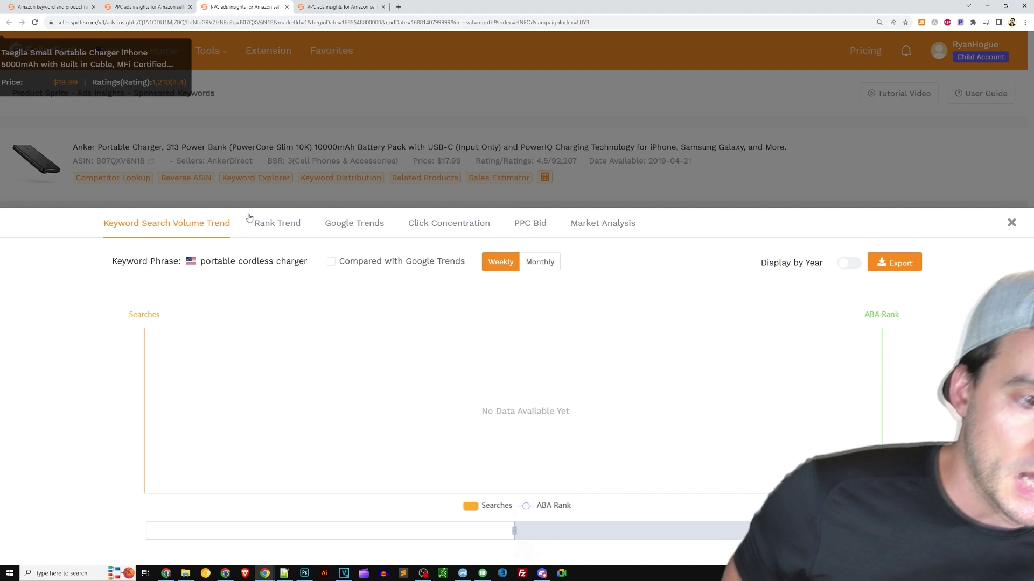
click(280, 228)
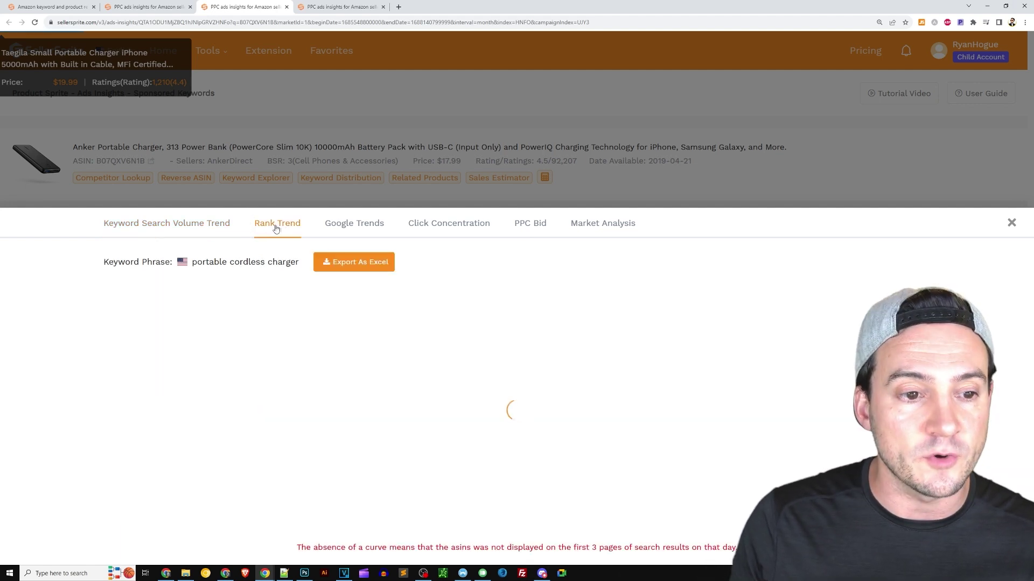
click(367, 228)
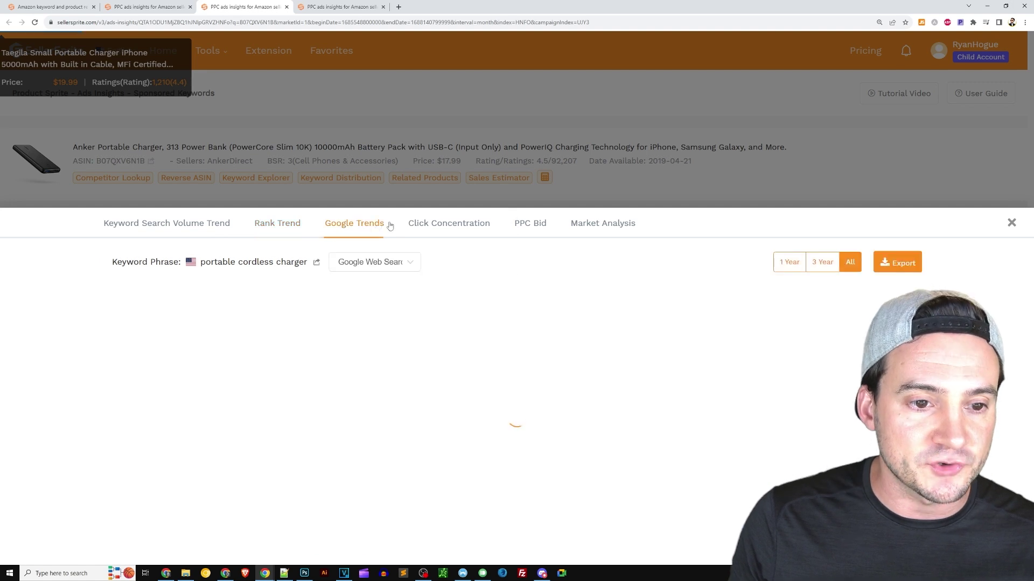
click(437, 223)
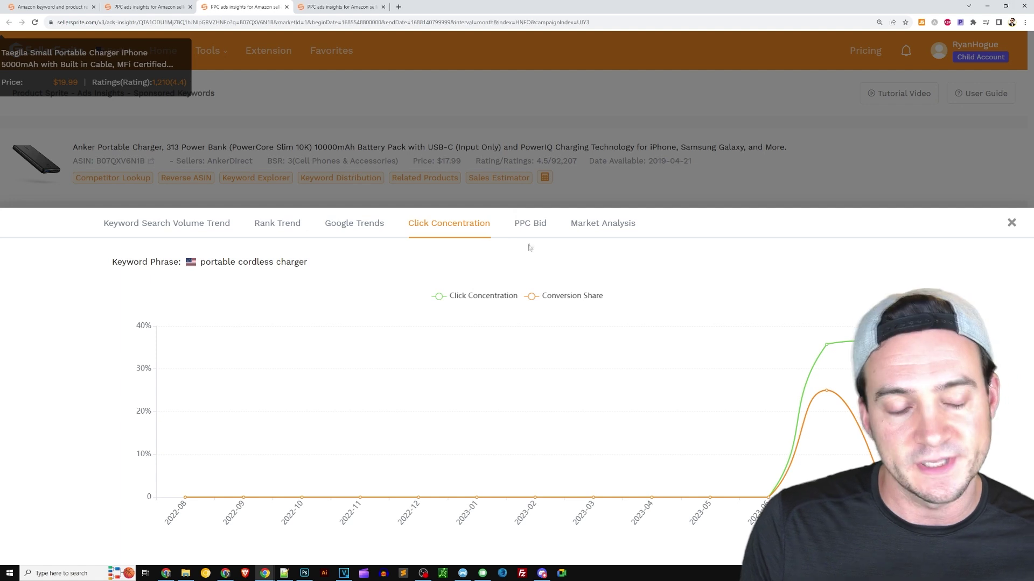
click(525, 221)
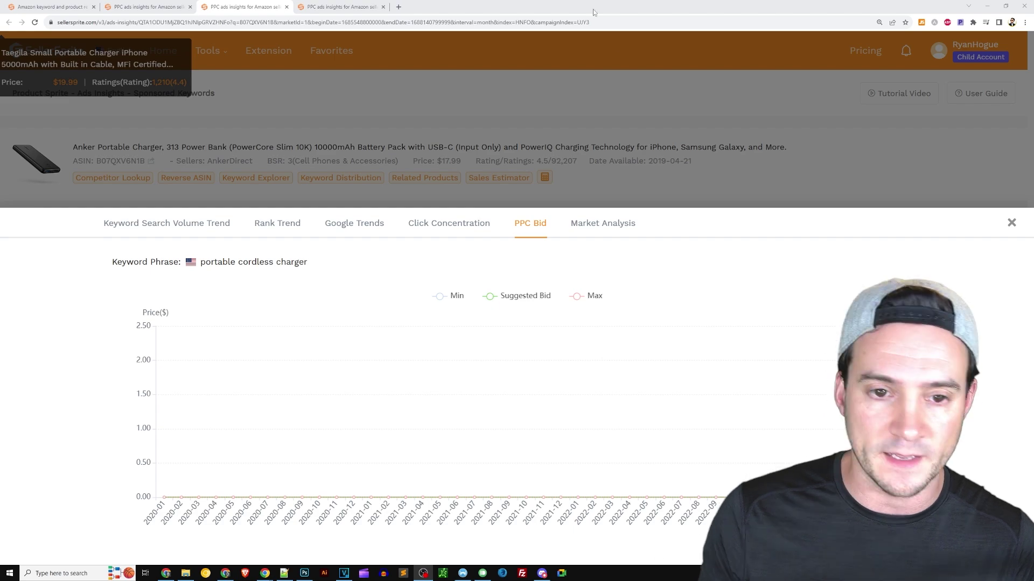
Return to the Ads Insights results for B07QXV6N1B and bring the product summary and first ad groups into view.
click(48, 8)
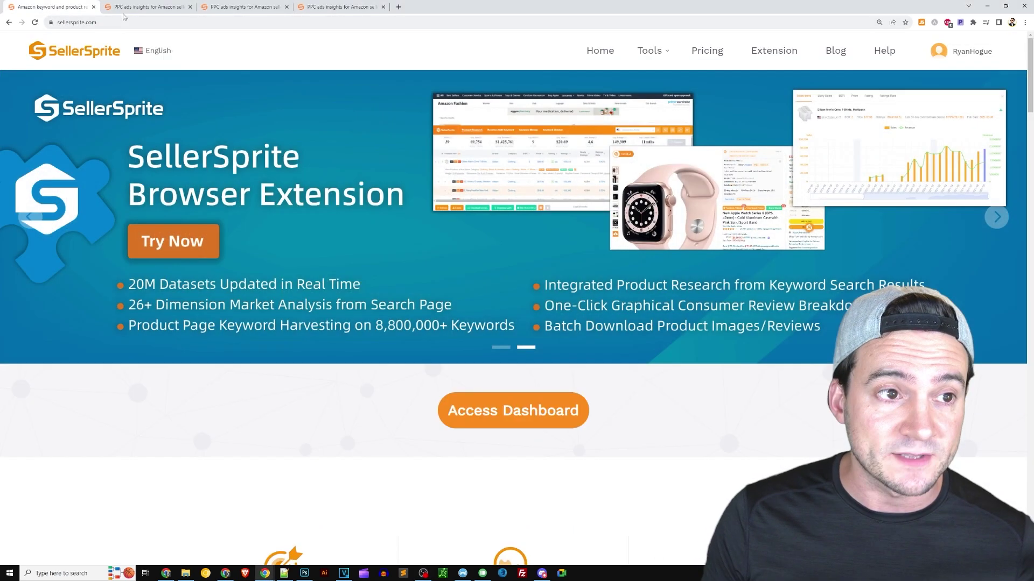
click(145, 6)
scroll(238, 271, up, 3)
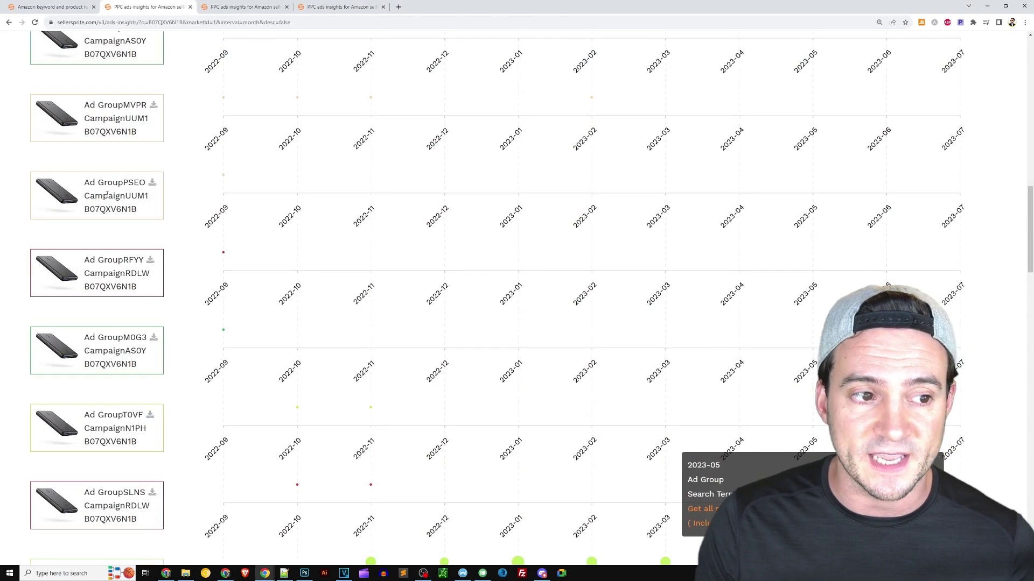
scroll(544, 275, up, 8)
scroll(544, 276, up, 3)
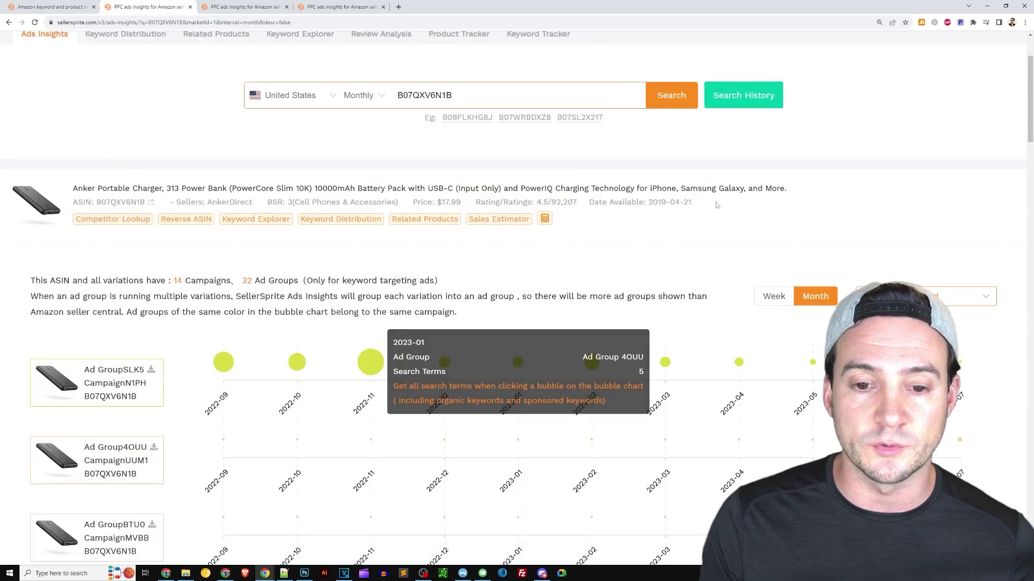
Switch to the 2023-05 search terms of Ad Group SLK5 and review its keyword list and month selection.
click(339, 6)
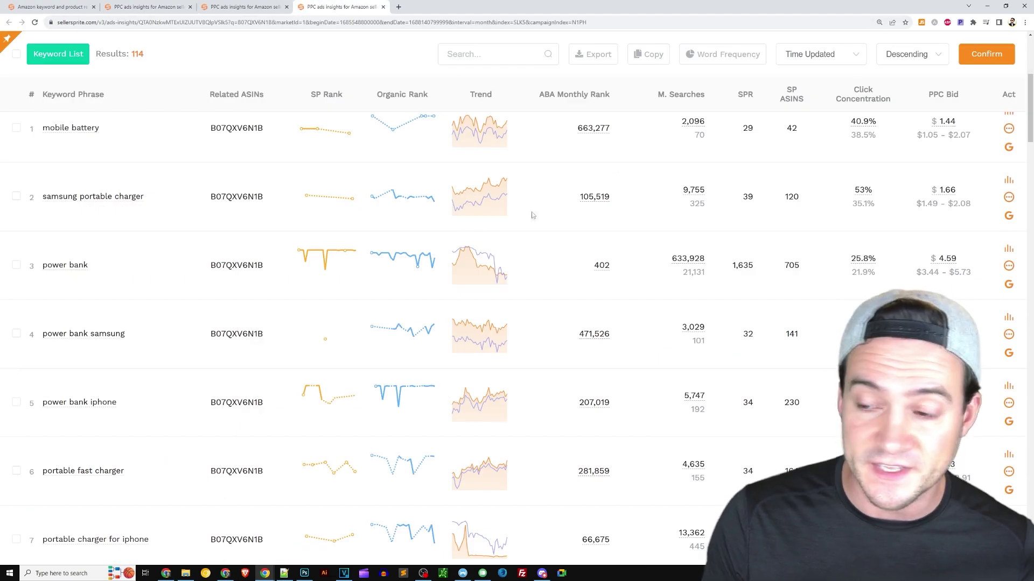
scroll(532, 215, down, 5)
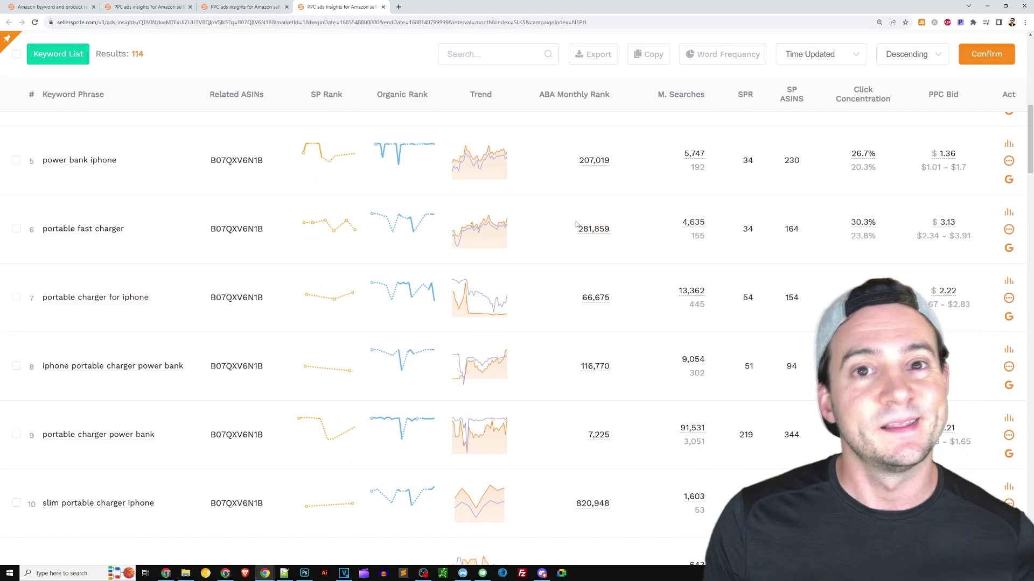
scroll(576, 224, up, 8)
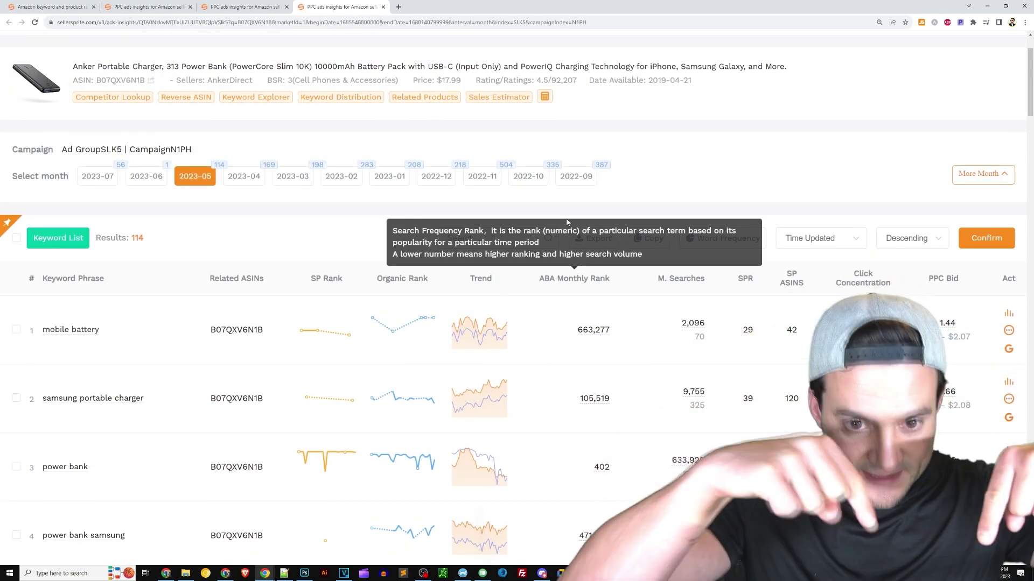
scroll(567, 222, up, 2)
Go from Ads Insights to Keyword Distribution for ASIN B075BHK571 and review the keyword counts of its sock variations.
click(165, 7)
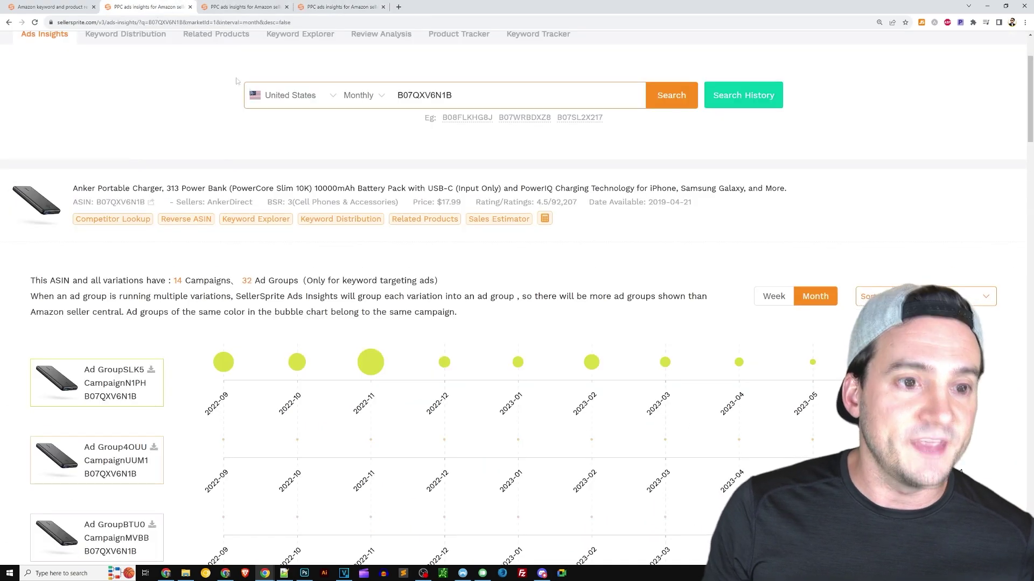
scroll(217, 67, up, 2)
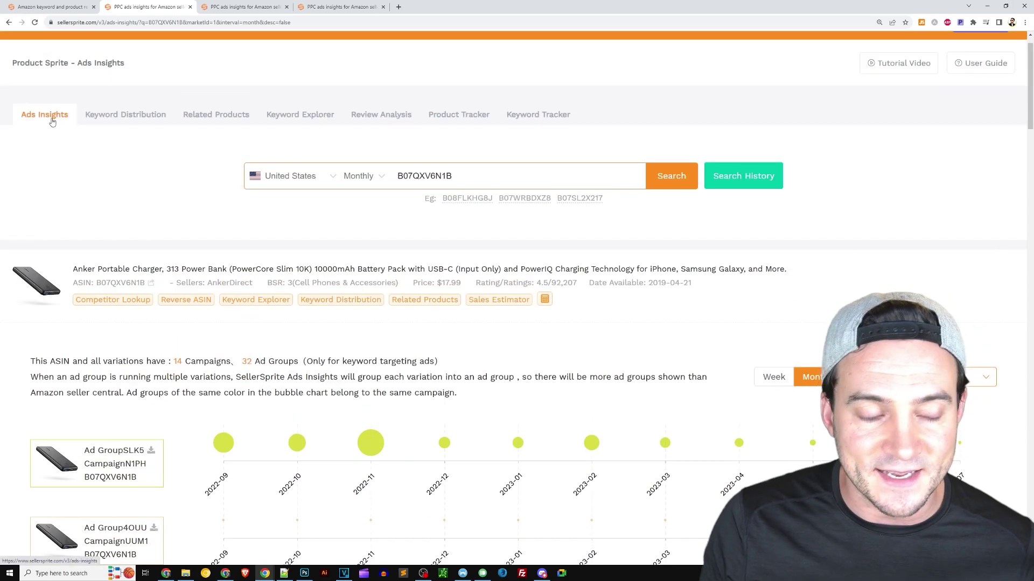
click(81, 128)
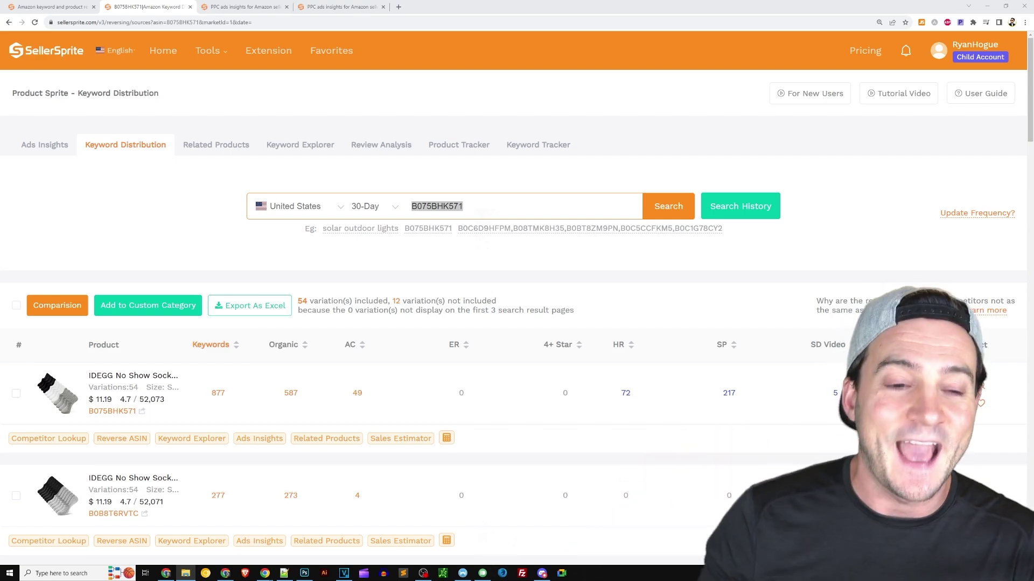
scroll(519, 291, down, 5)
scroll(520, 291, up, 5)
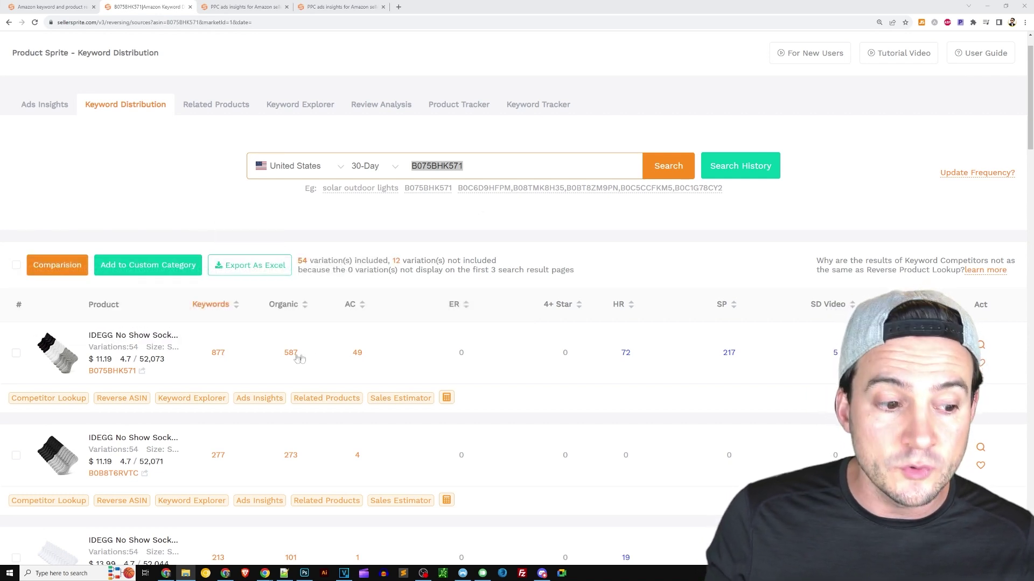
scroll(355, 347, down, 2)
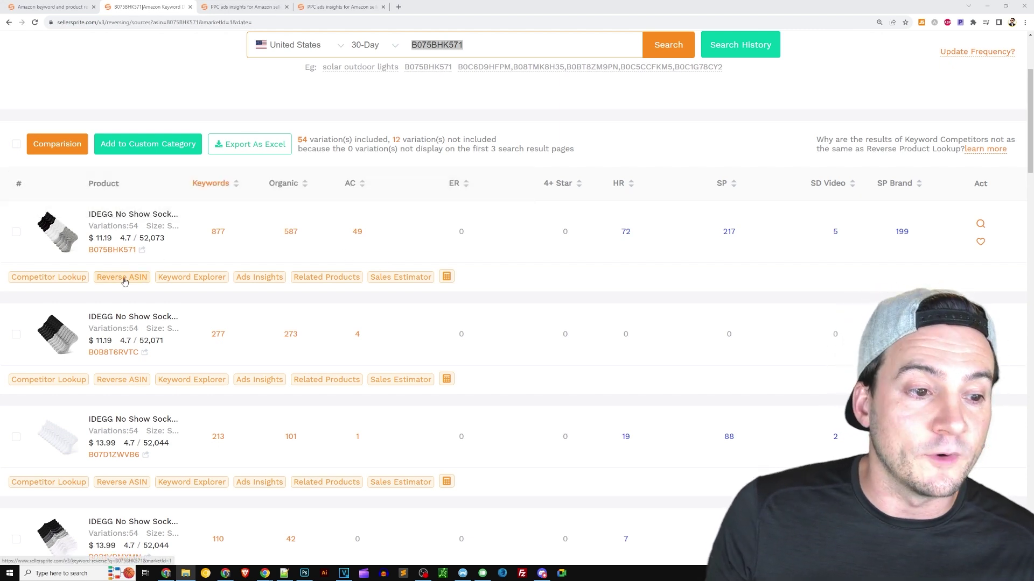
Open all keywords of B075BHK571 in Reverse ASIN and preview the top products for "socks" in the keyword list.
click(218, 232)
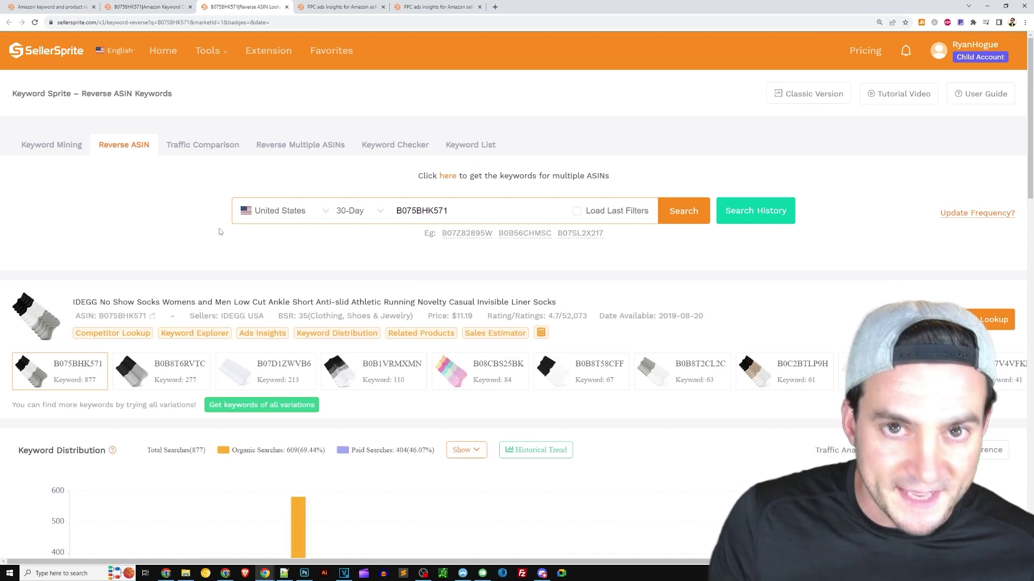
scroll(379, 255, down, 10)
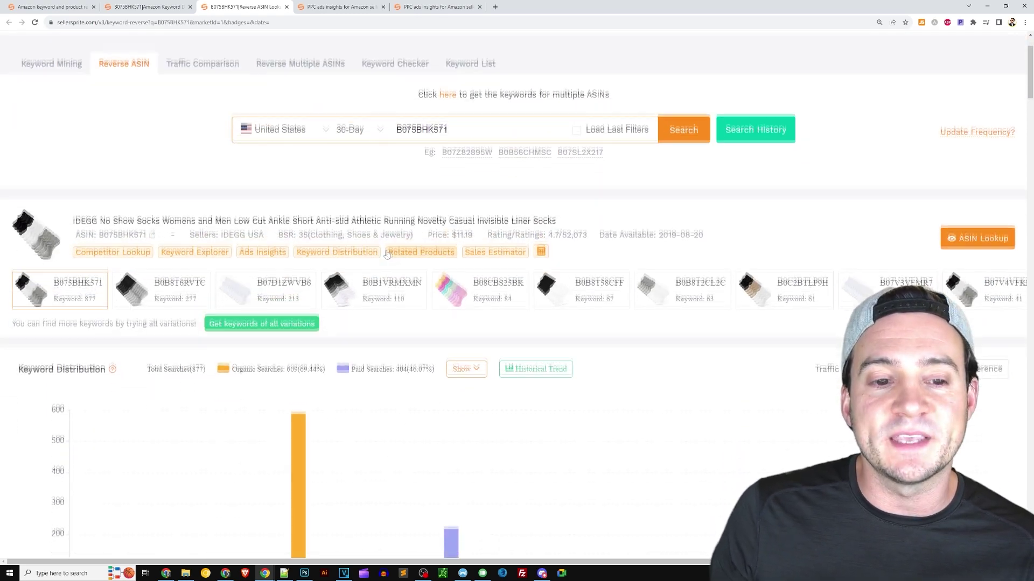
scroll(424, 227, down, 13)
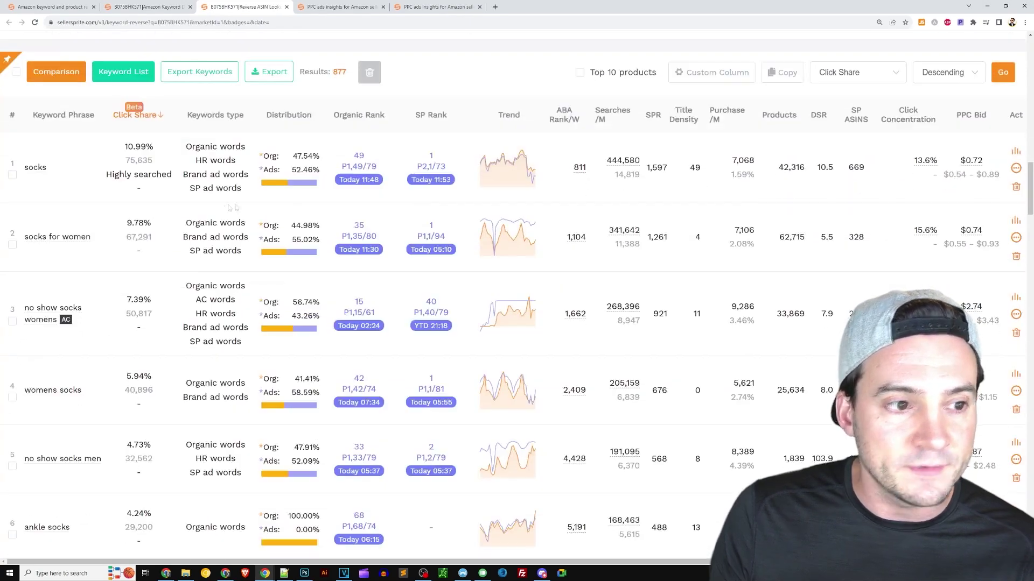
scroll(377, 215, down, 1)
scroll(215, 216, up, 1)
mouse_move(53, 212)
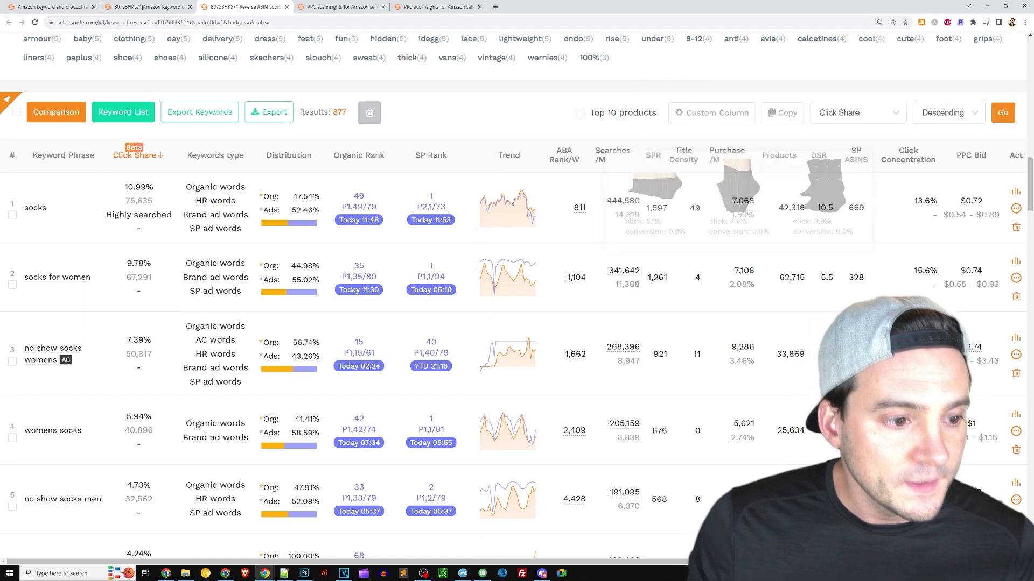
Examine the click share, ranks and PPC bids of the sock keywords from "socks for women" to "womens ankle socks".
scroll(753, 323, down, 1)
scroll(517, 334, down, 1)
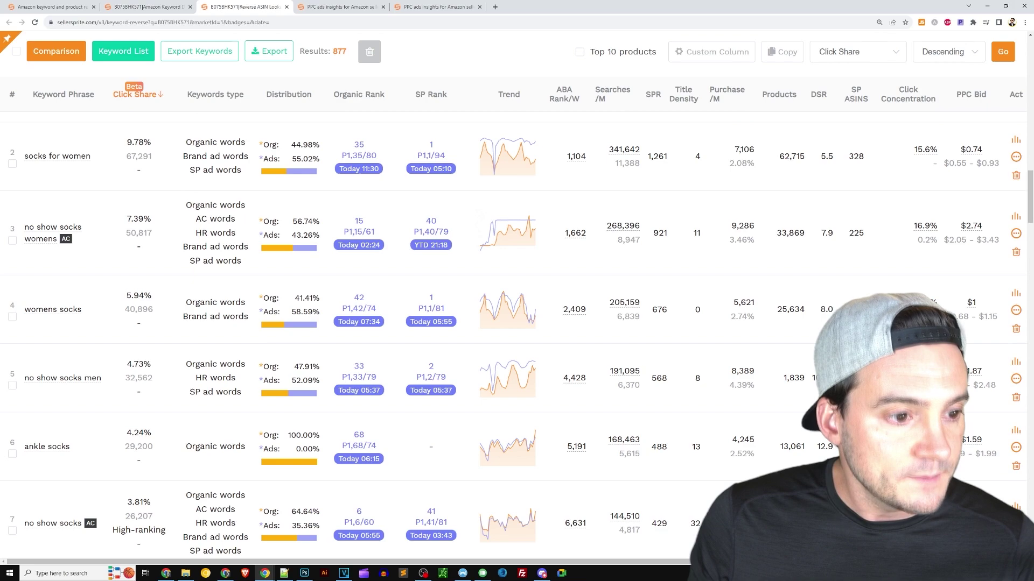
scroll(1004, 425, down, 2)
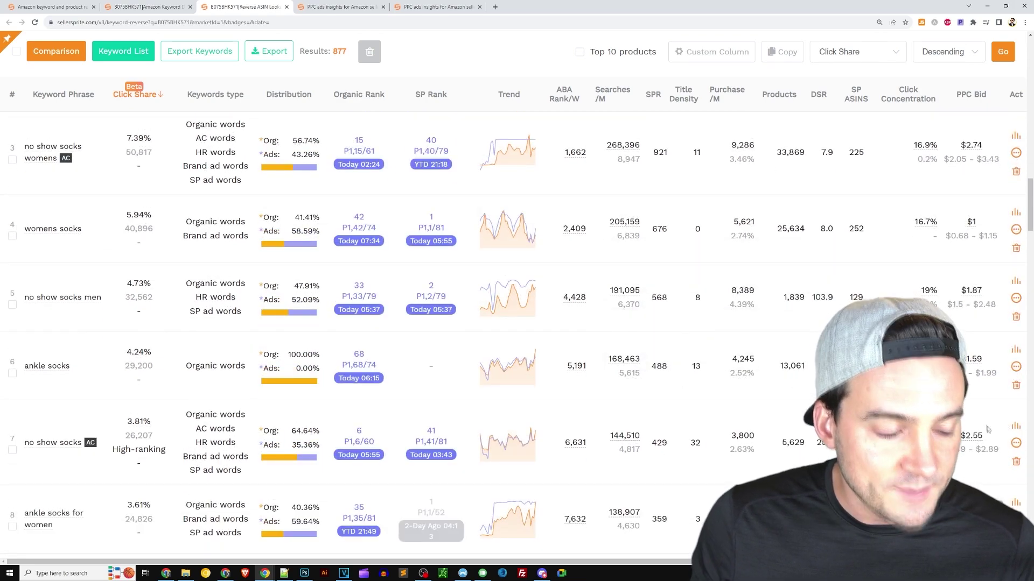
scroll(987, 429, down, 3)
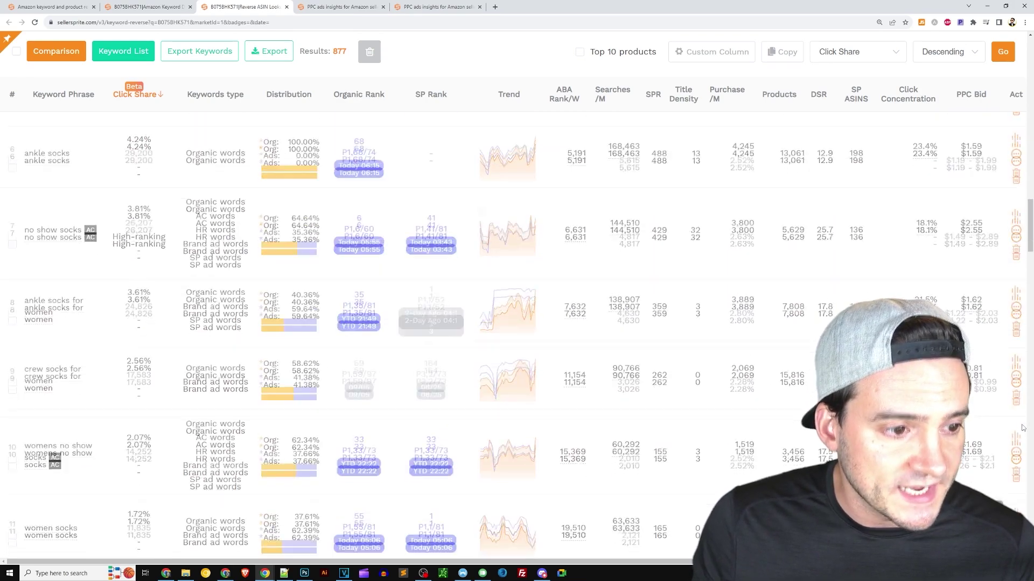
scroll(1023, 431, down, 2)
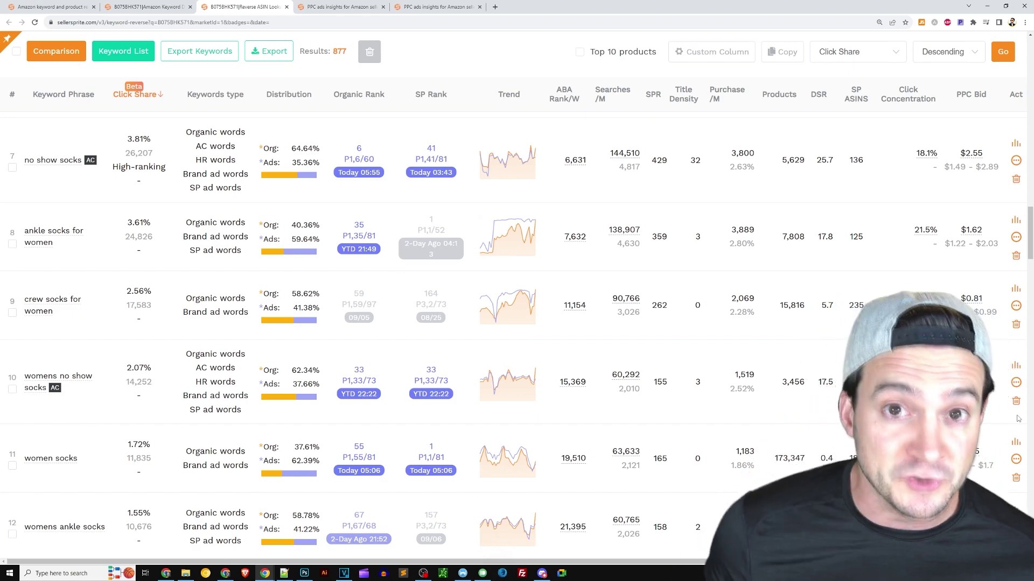
Review the Word Frequency list, the Searches and Trend column explanations, and the Keyword Distribution chart for B075BHK571.
scroll(571, 338, up, 12)
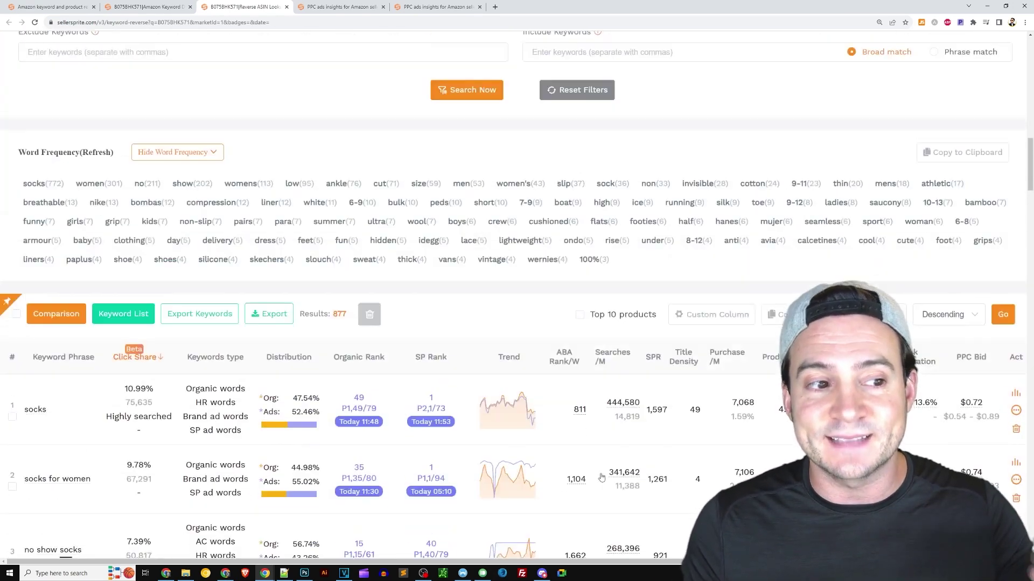
scroll(572, 338, down, 1)
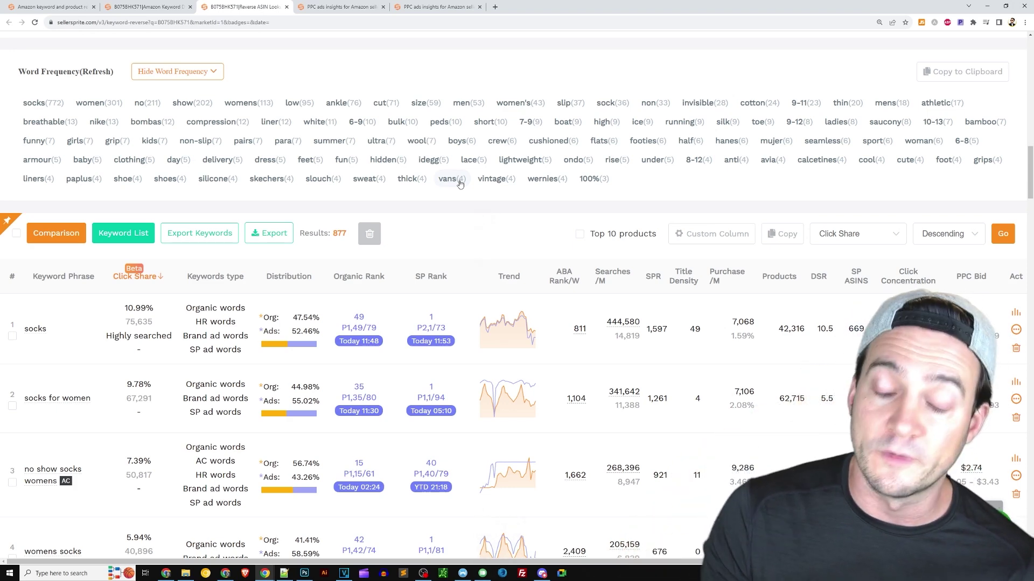
scroll(460, 183, down, 3)
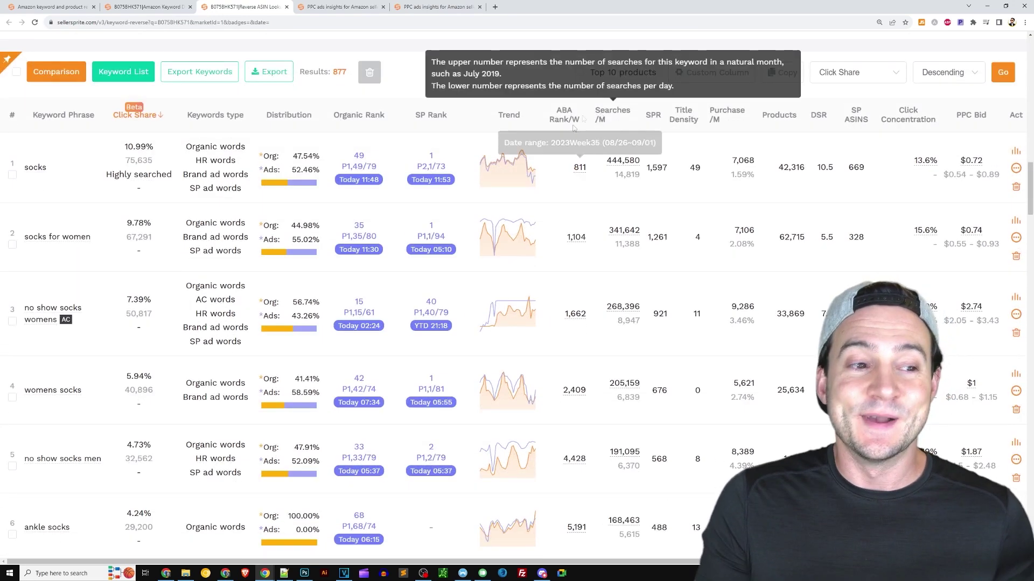
scroll(490, 223, up, 3)
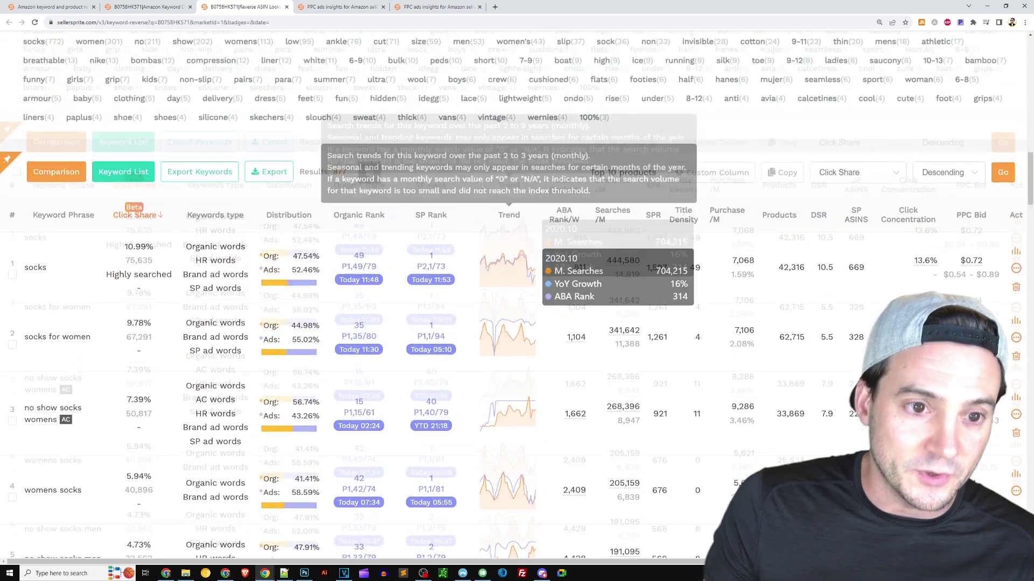
scroll(490, 225, up, 20)
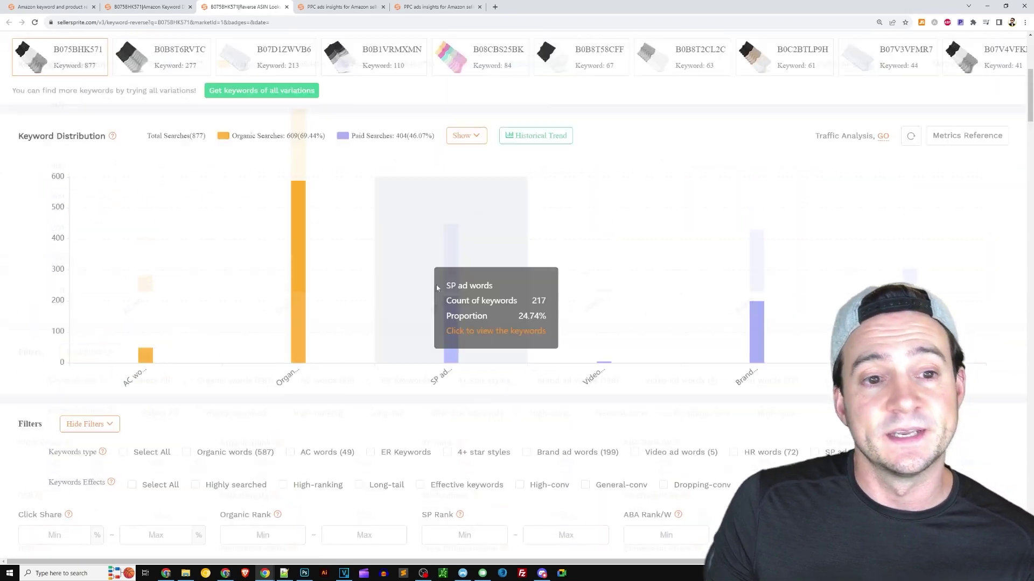